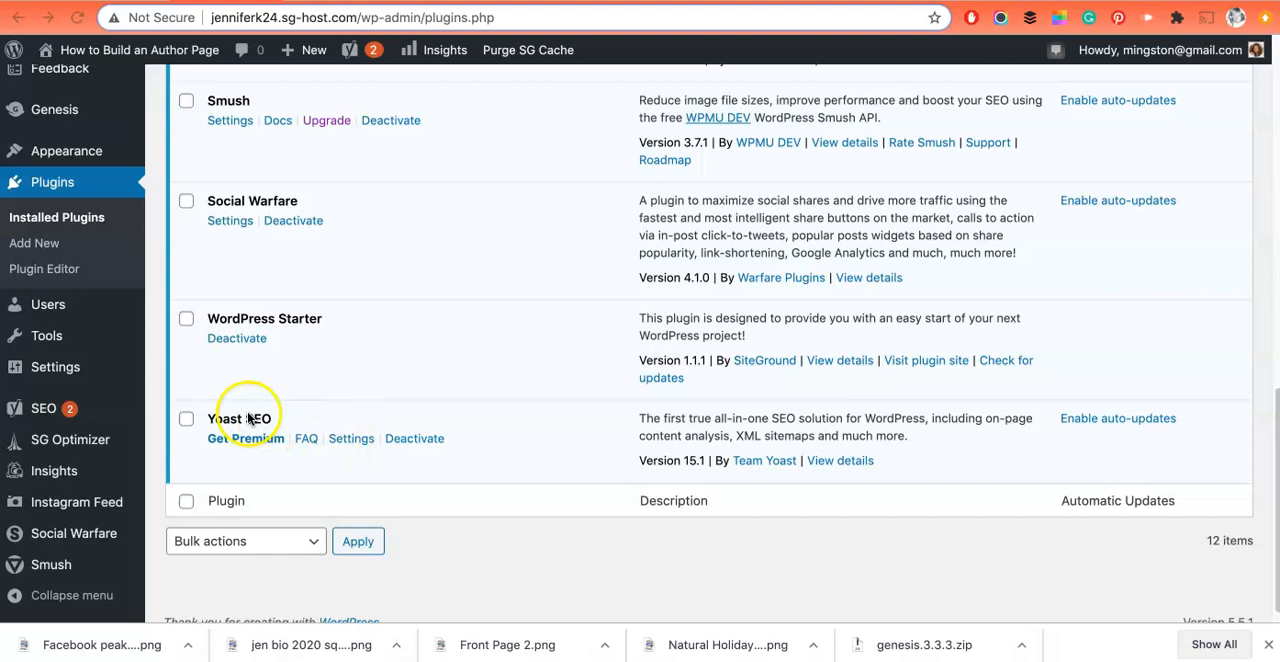
Step: Open the Yoast SEO plugin's settings and hide the version 15.1 and SEO data optimization notifications
{"action": "left_click", "coordinate": [350, 440]}
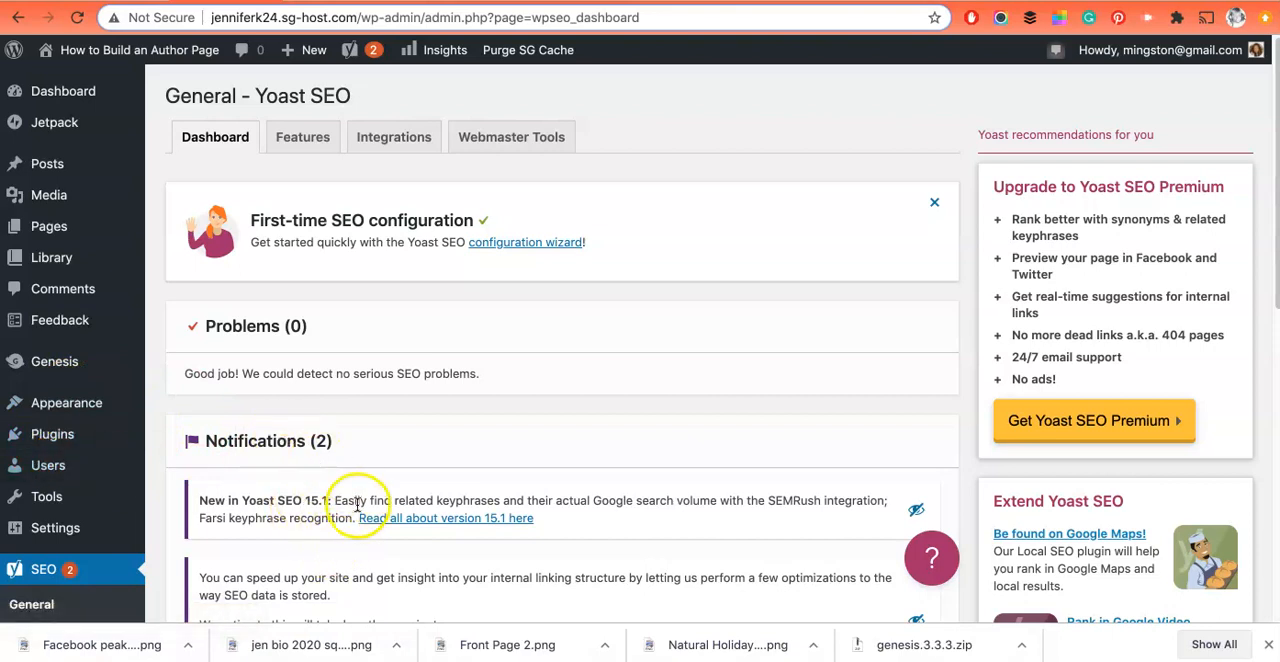
{"action": "scroll", "coordinate": [366, 522], "scroll_direction": "down", "scroll_amount": 1}
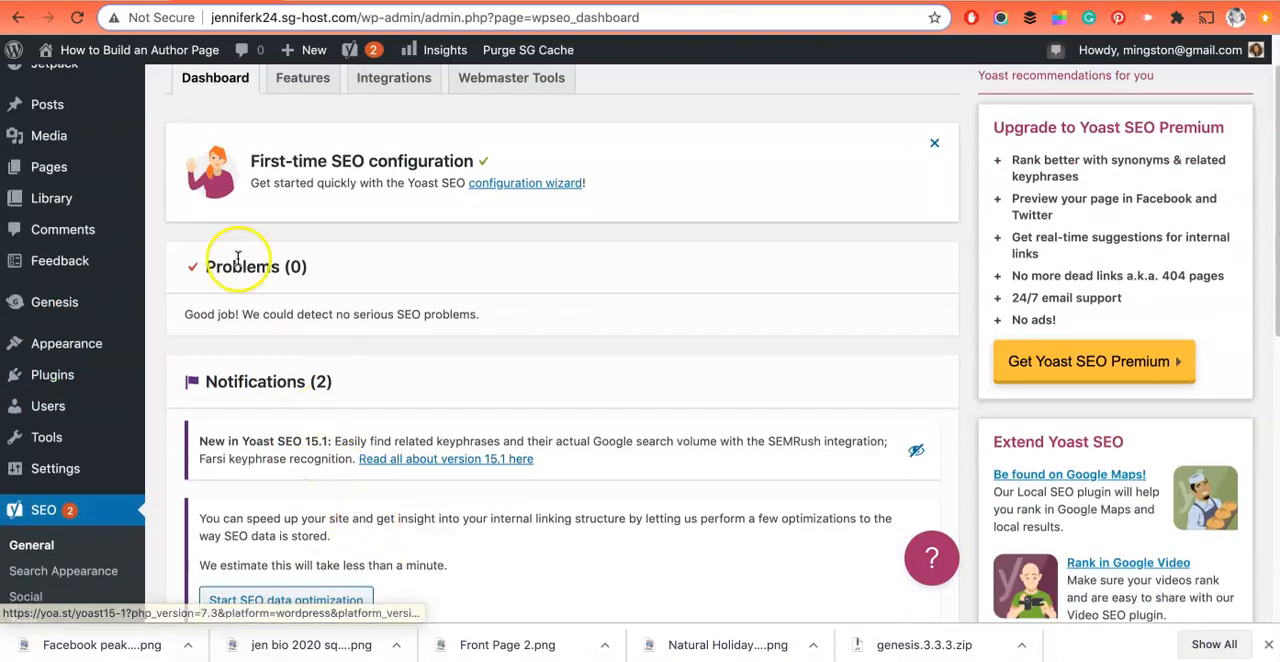
{"action": "scroll", "coordinate": [343, 455], "scroll_direction": "down", "scroll_amount": 2}
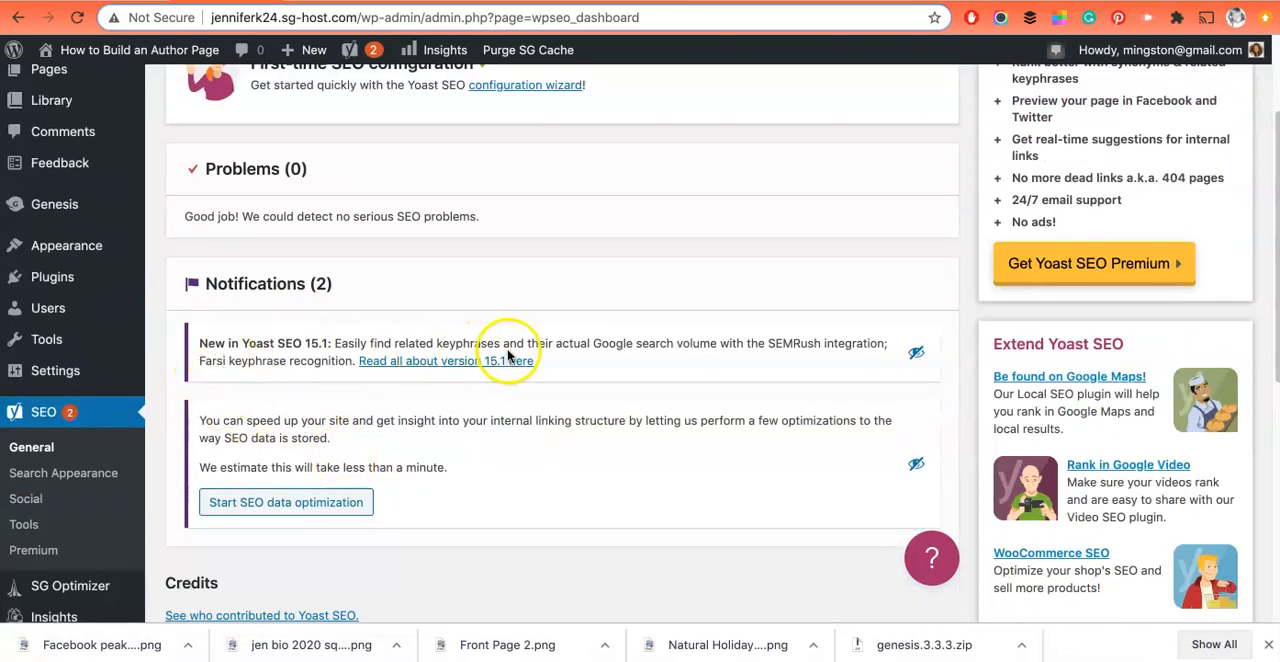
{"action": "left_click", "coordinate": [916, 352]}
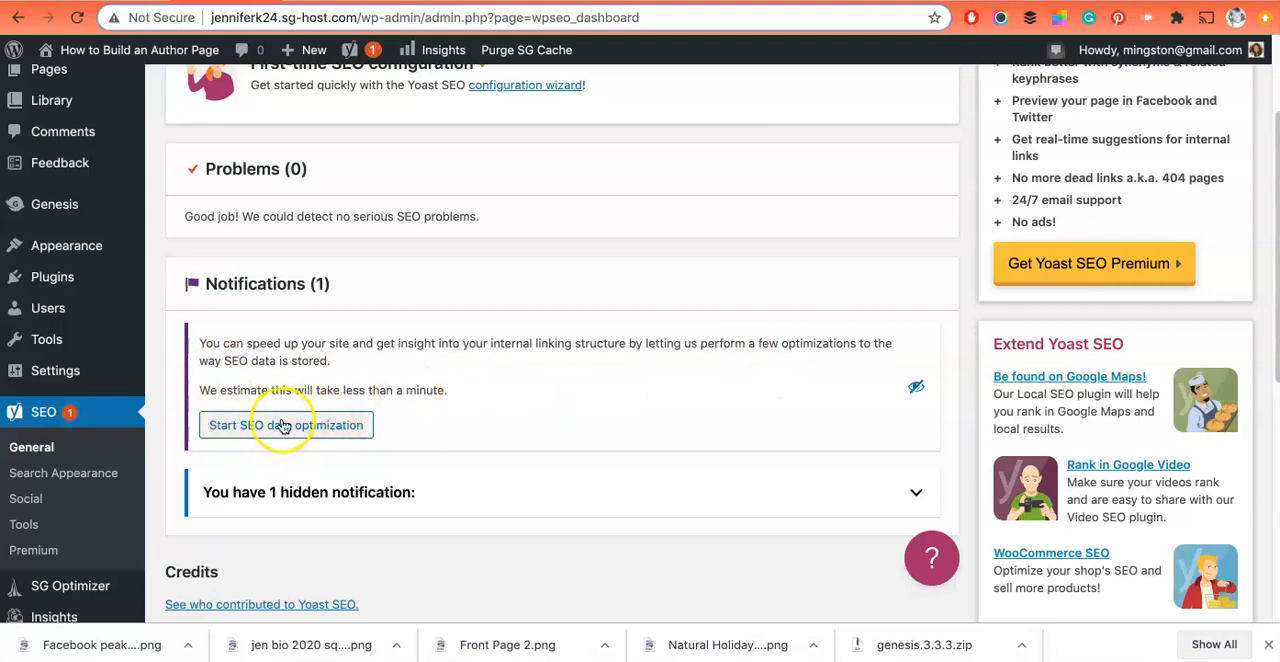
{"action": "left_click", "coordinate": [919, 389]}
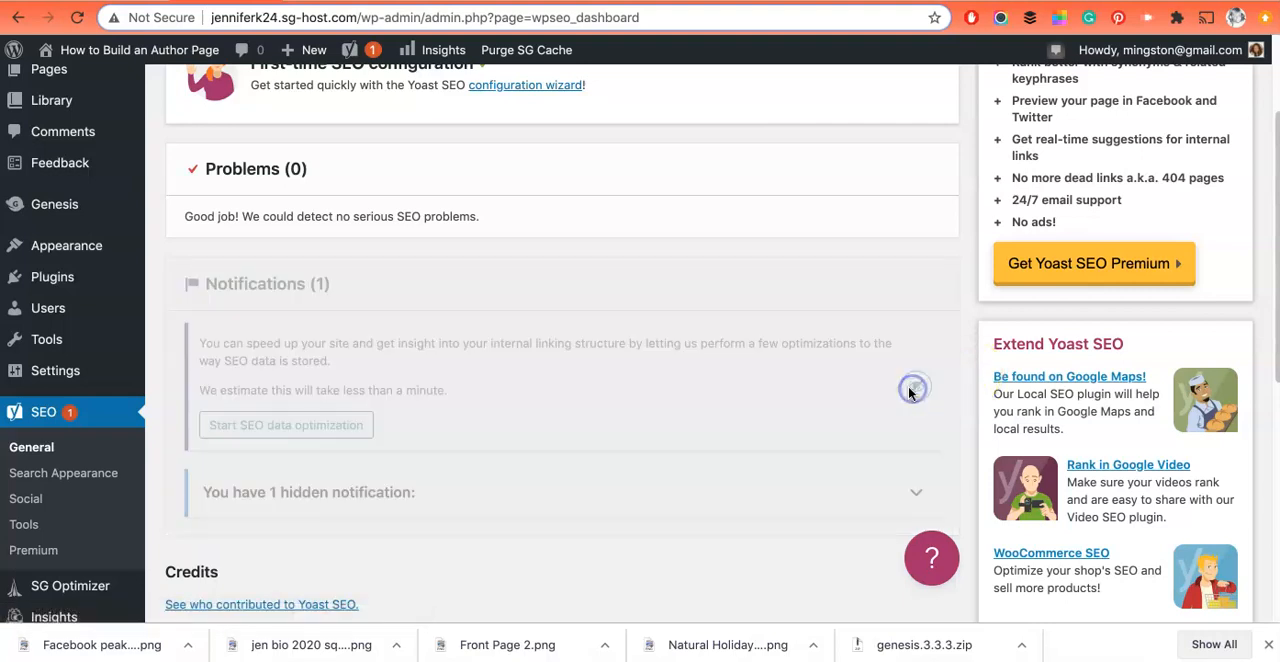
{"action": "scroll", "coordinate": [505, 407], "scroll_direction": "up", "scroll_amount": 3}
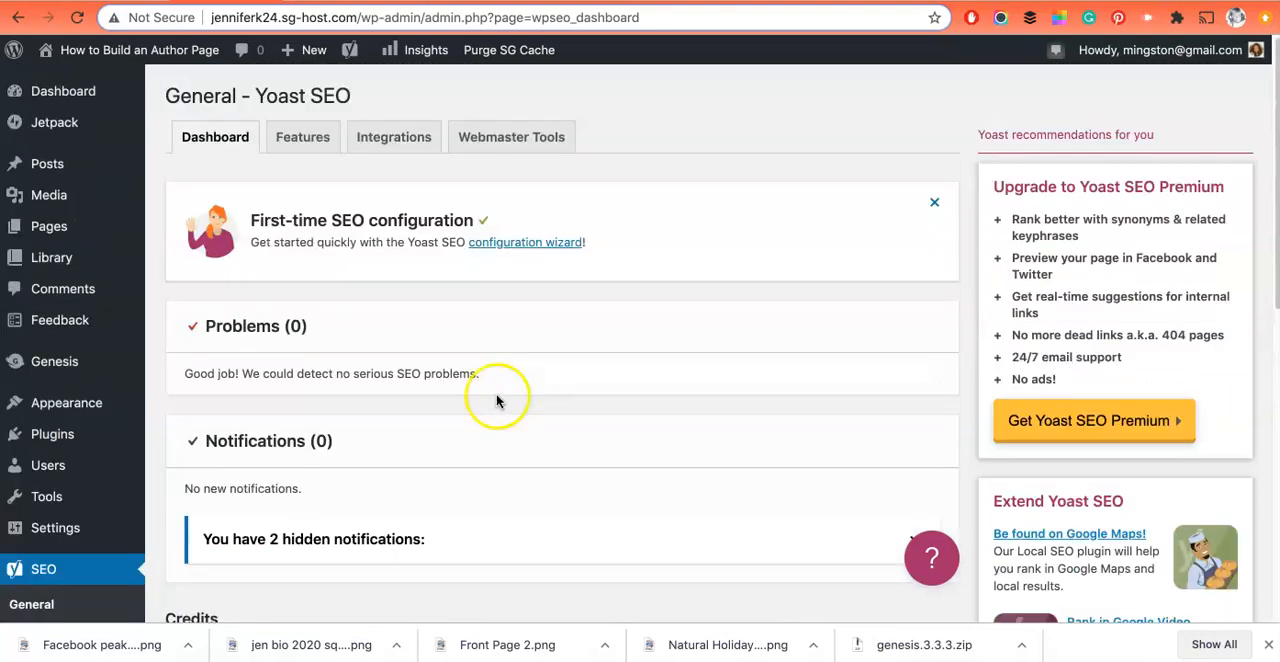
Step: Review the Yoast SEO feature switches, from SEO analysis and XML sitemaps down to usage tracking
{"action": "left_click", "coordinate": [308, 148]}
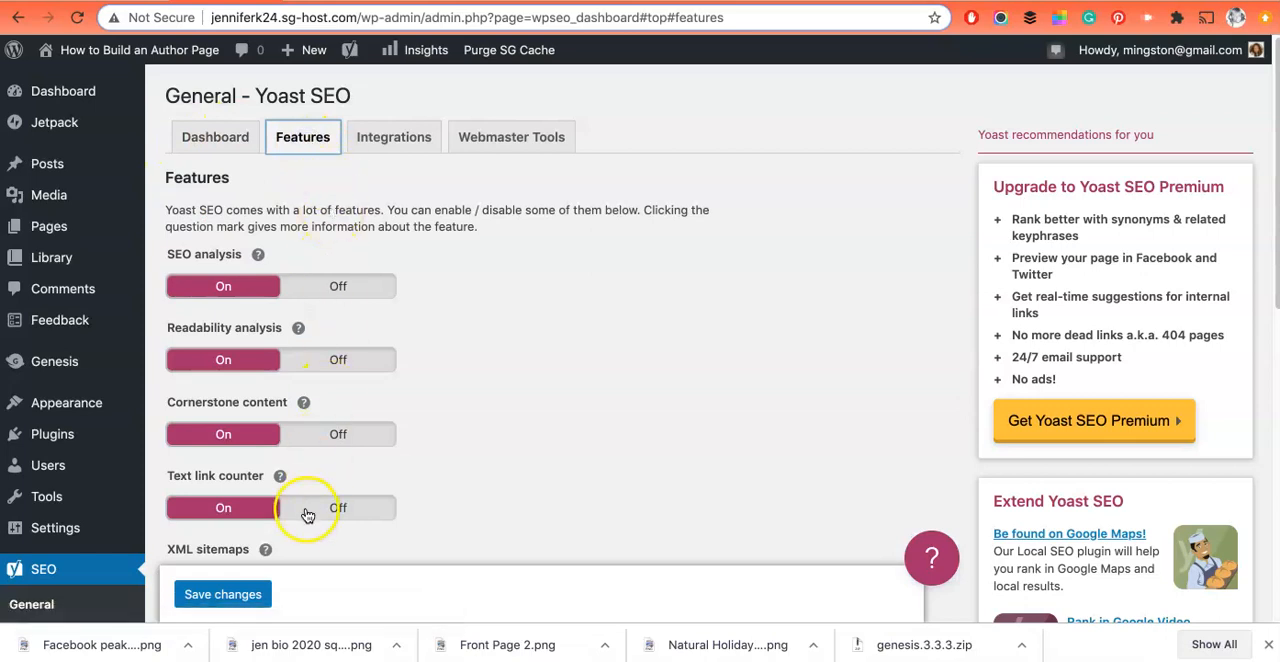
{"action": "scroll", "coordinate": [390, 495], "scroll_direction": "down", "scroll_amount": 1}
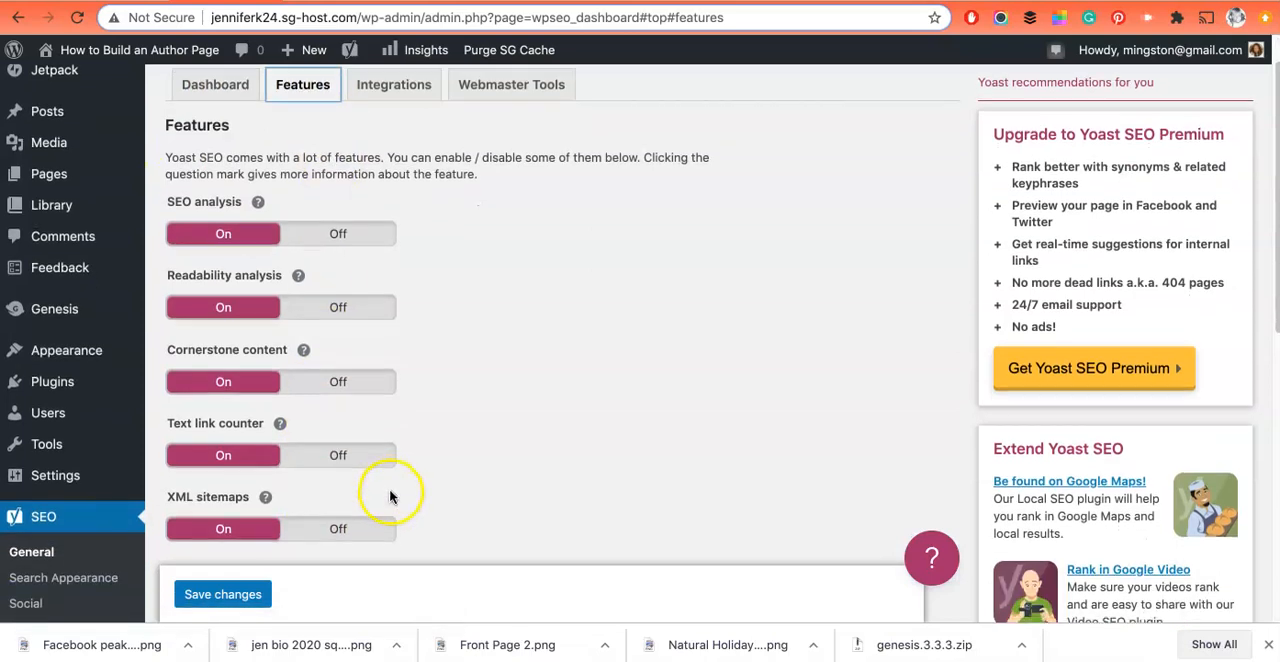
{"action": "scroll", "coordinate": [531, 487], "scroll_direction": "down", "scroll_amount": 1}
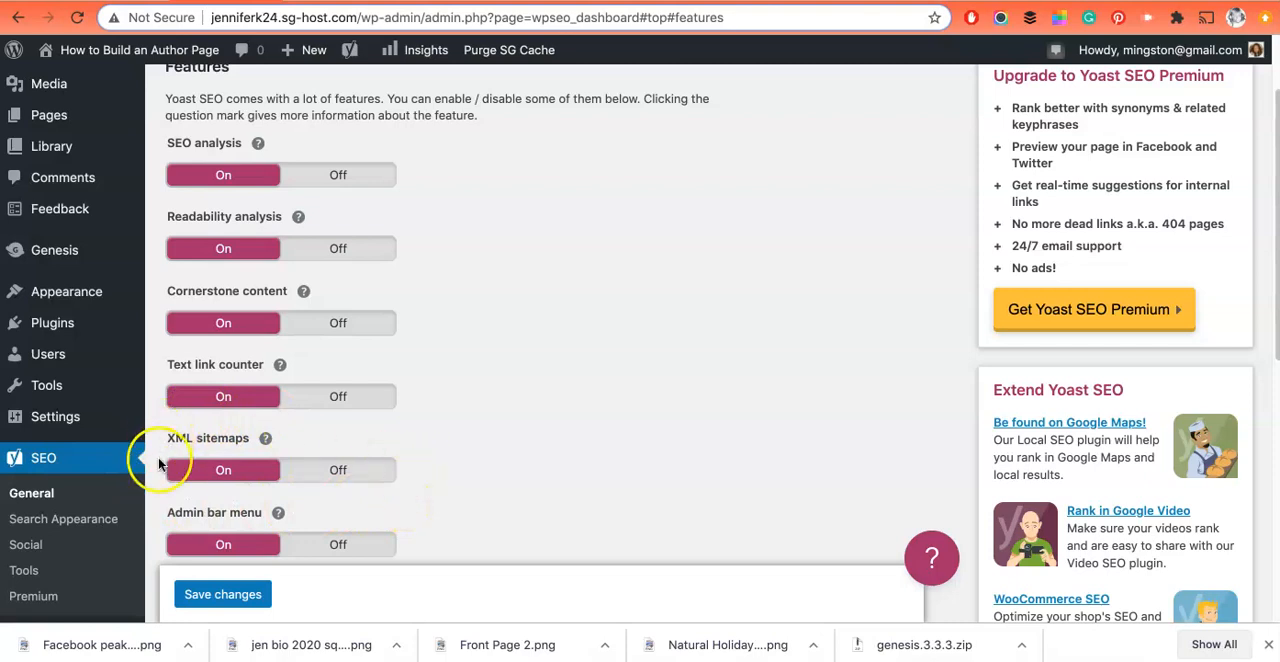
{"action": "scroll", "coordinate": [417, 453], "scroll_direction": "up", "scroll_amount": 2}
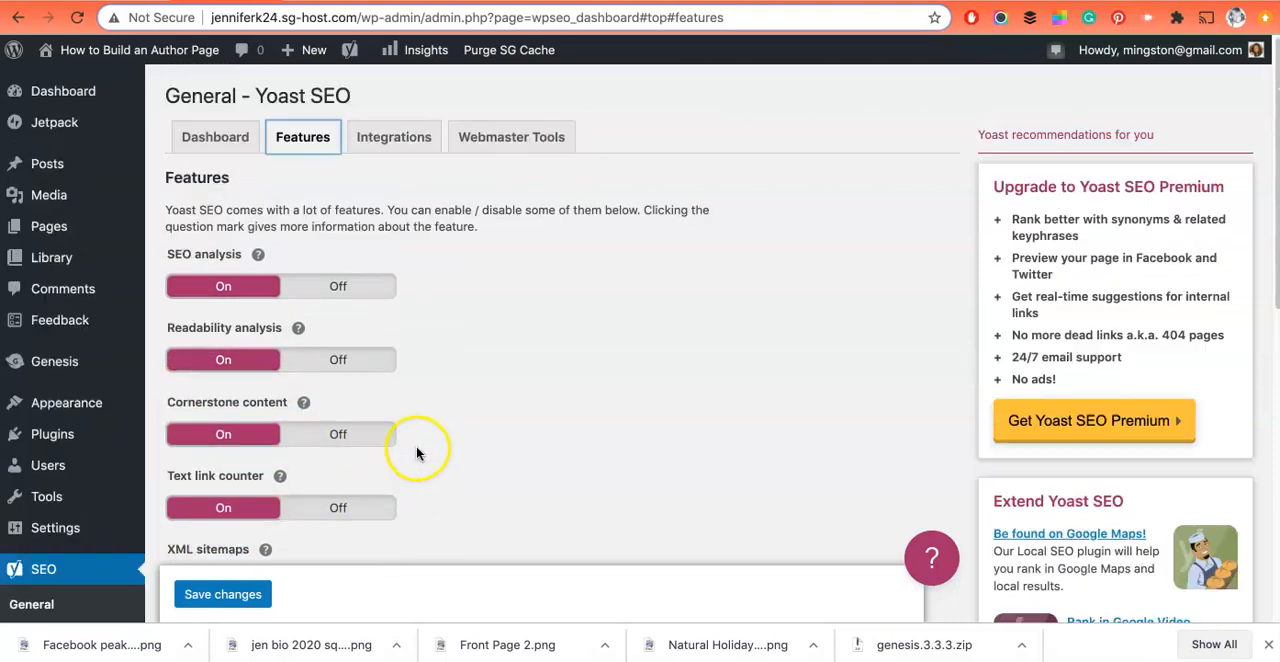
{"action": "scroll", "coordinate": [386, 499], "scroll_direction": "down", "scroll_amount": 5}
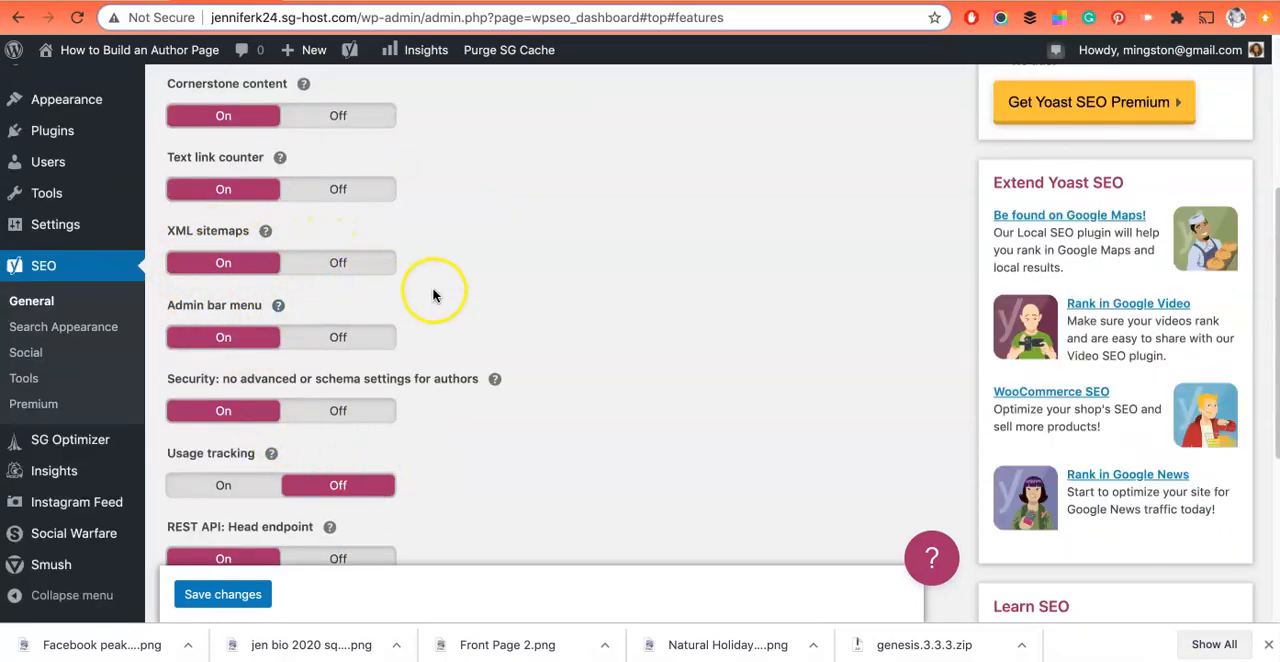
{"action": "scroll", "coordinate": [443, 294], "scroll_direction": "up", "scroll_amount": 3}
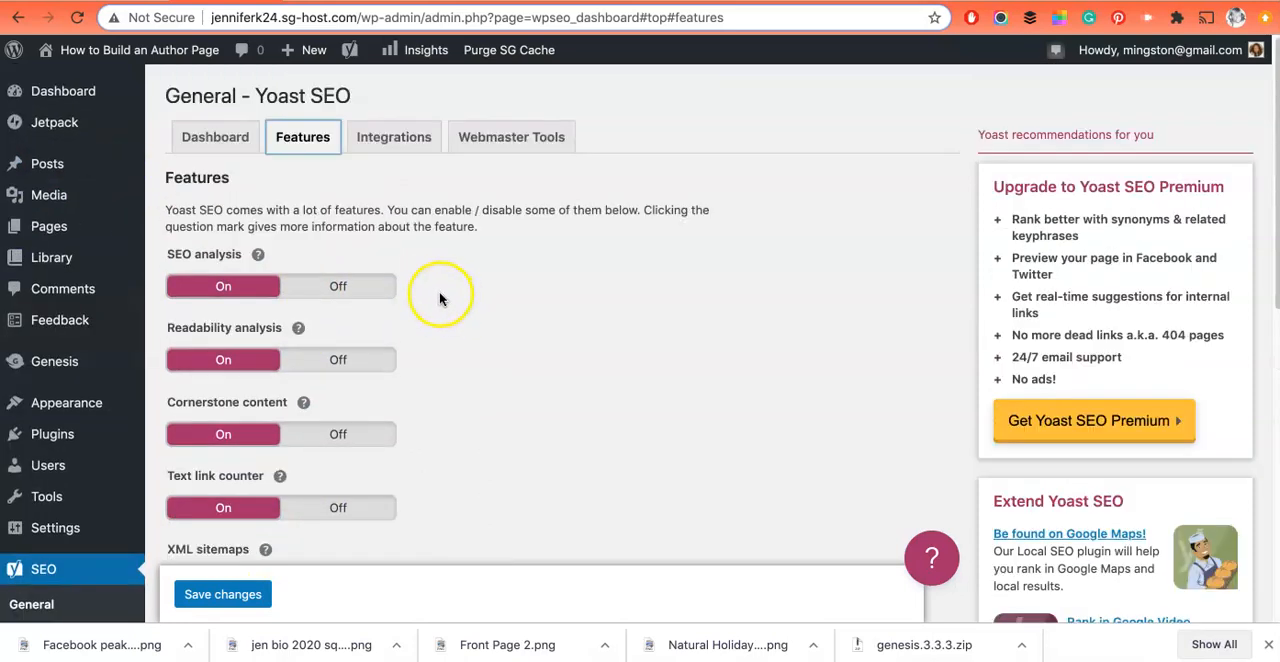
Step: Review the SEMrush and Ryte integration switches and the Webmaster Tools verification code fields
{"action": "left_click", "coordinate": [383, 145]}
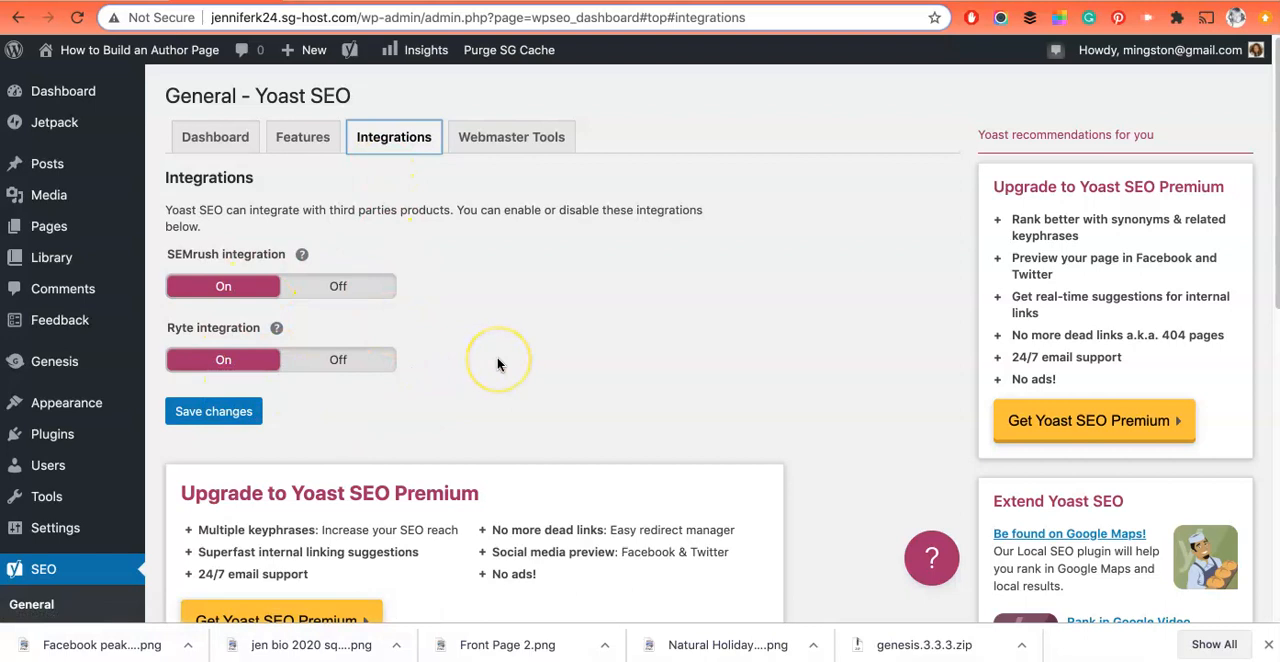
{"action": "scroll", "coordinate": [498, 364], "scroll_direction": "down", "scroll_amount": 3}
{"action": "scroll", "coordinate": [498, 364], "scroll_direction": "up", "scroll_amount": 3}
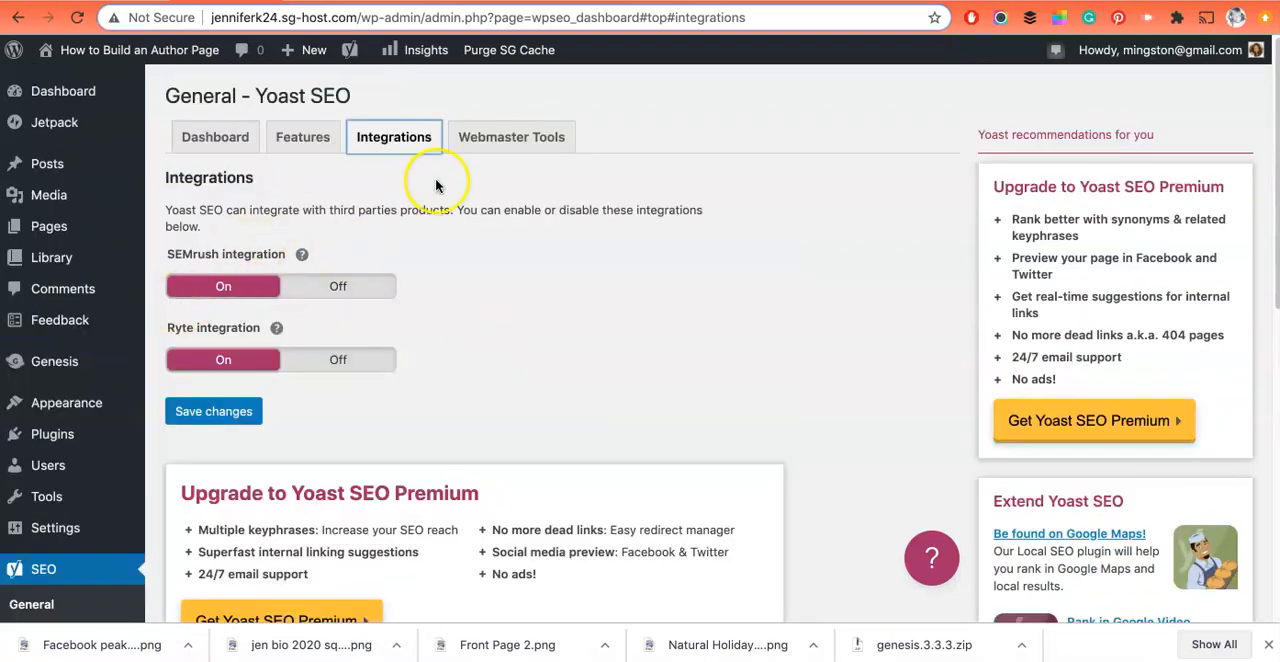
{"action": "left_click", "coordinate": [509, 140]}
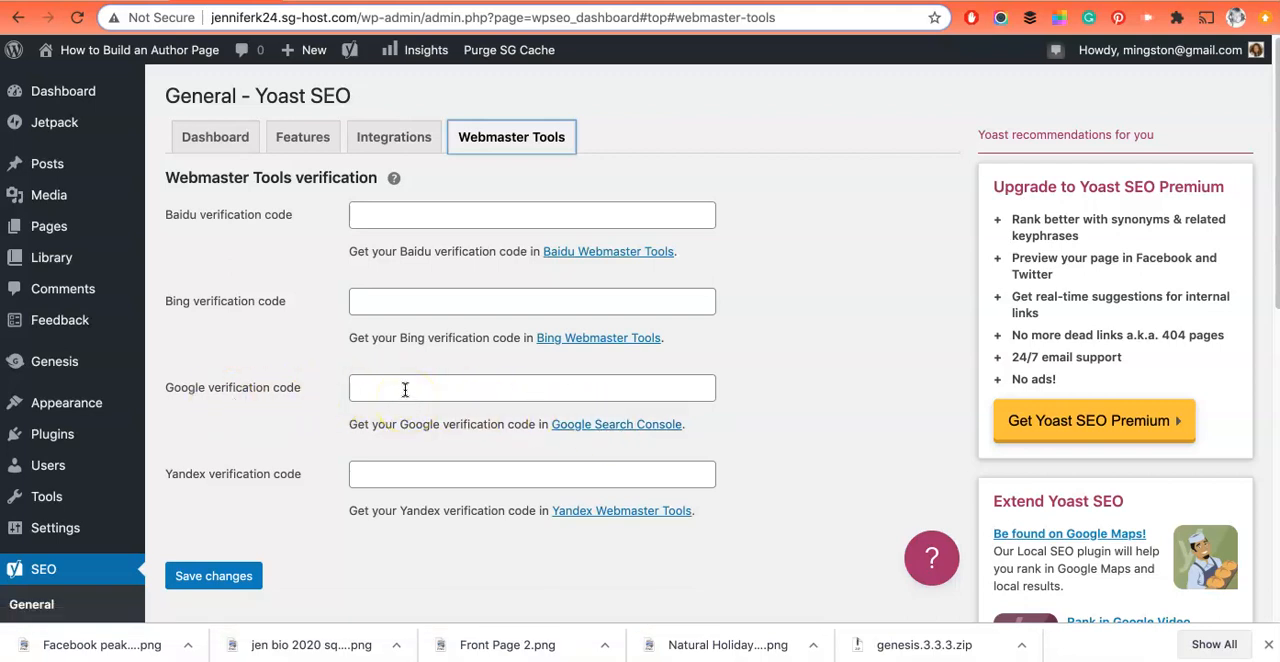
{"action": "left_click", "coordinate": [467, 394]}
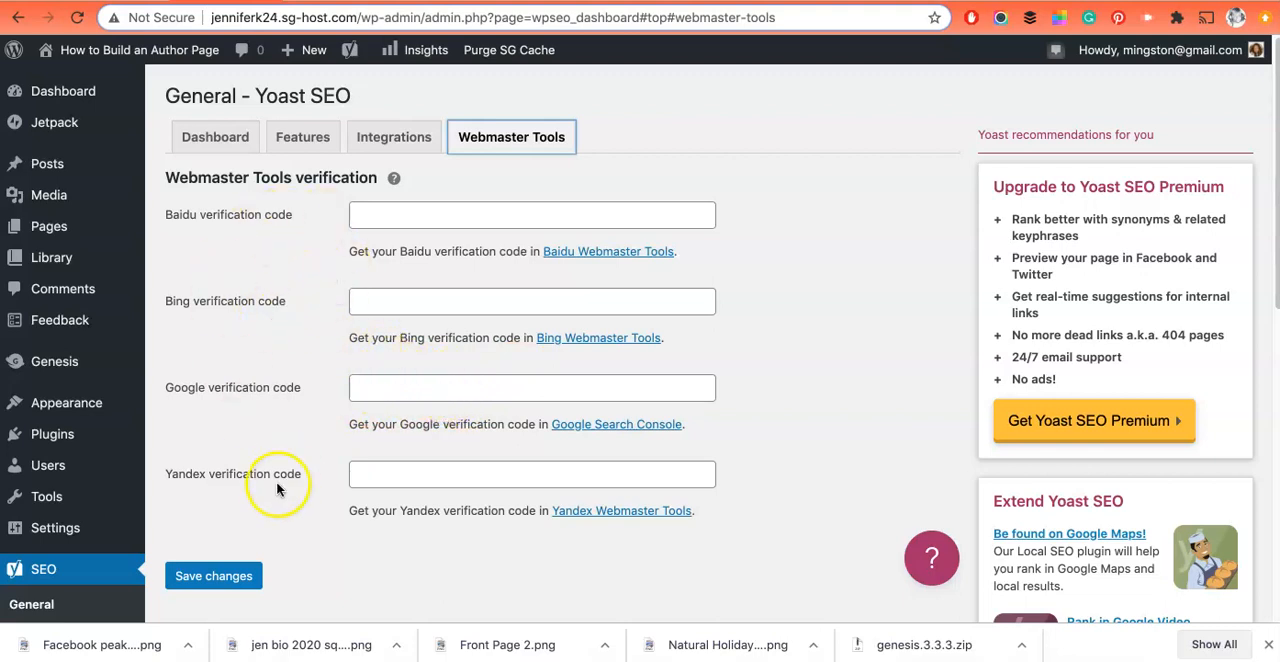
Step: Open the post "The Best Image Sizes for Social Media" for editing from the list of all posts
{"action": "mouse_move", "coordinate": [128, 168]}
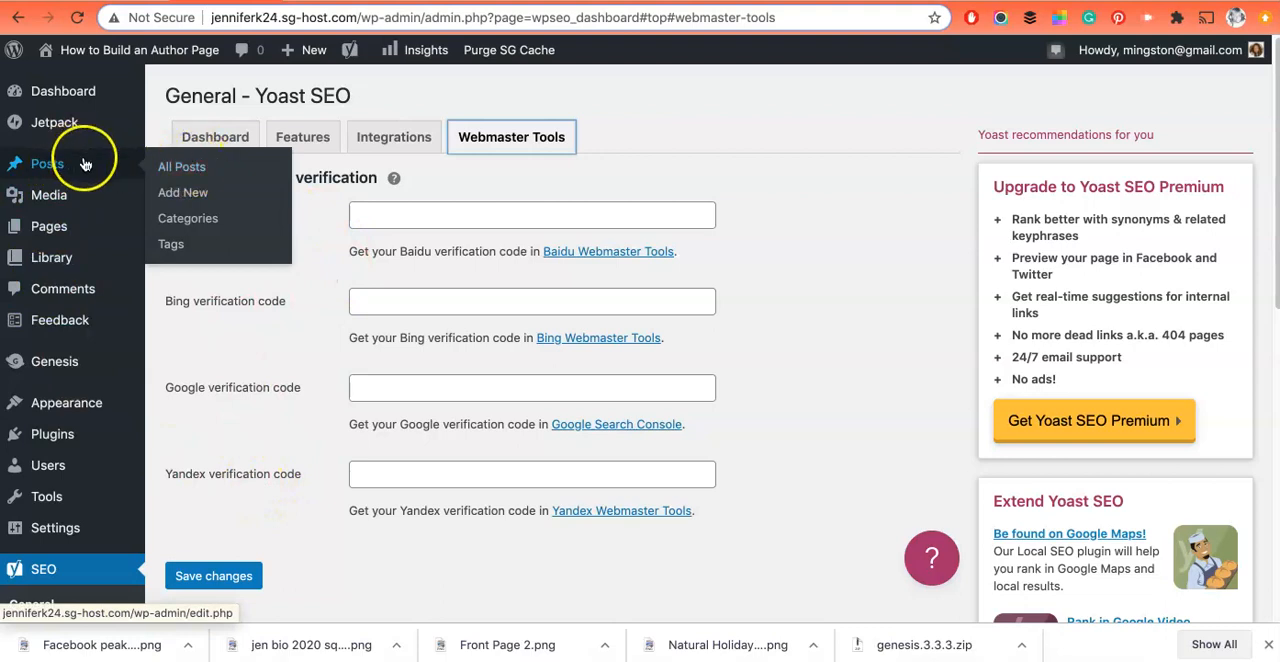
{"action": "left_click", "coordinate": [174, 170]}
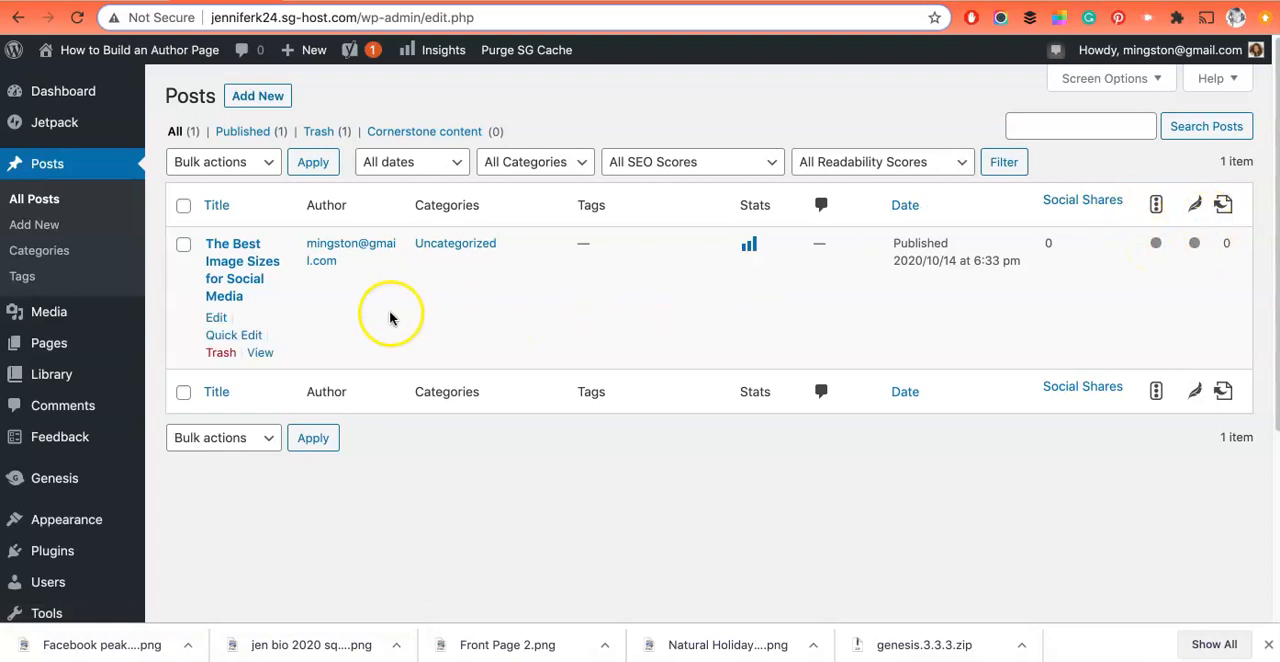
{"action": "left_click", "coordinate": [219, 320]}
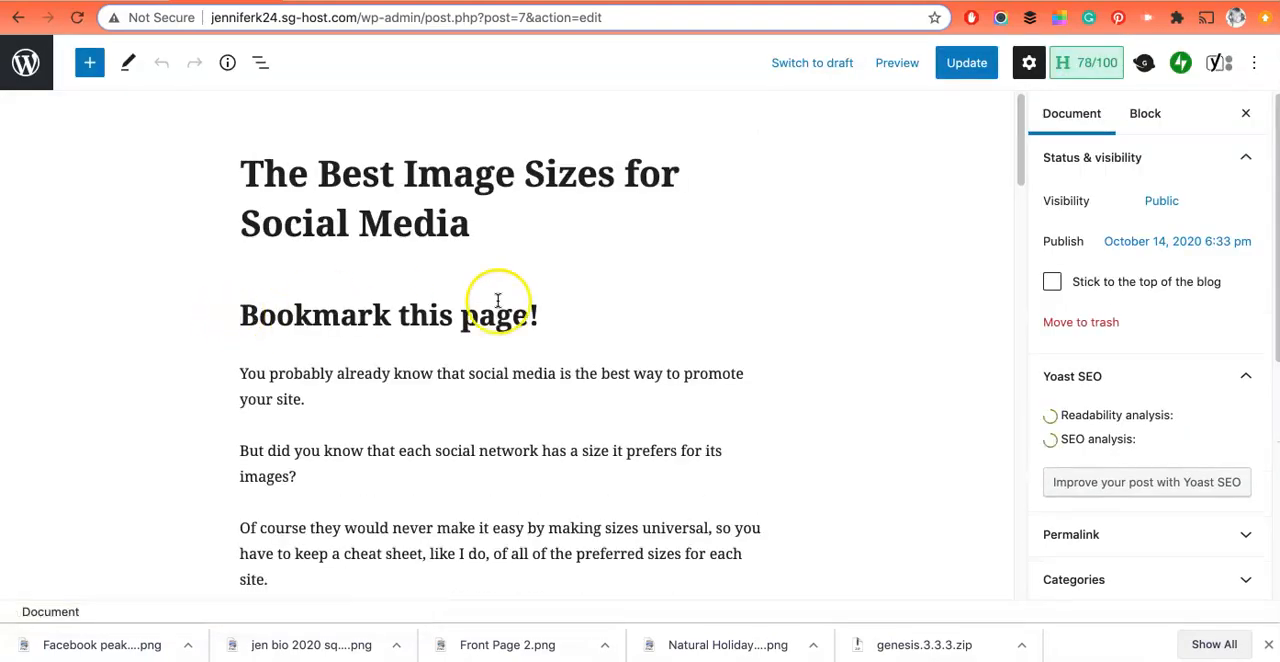
Step: Set the post's Yoast SEO focus keyphrase to "social media images"
{"action": "scroll", "coordinate": [689, 420], "scroll_direction": "down", "scroll_amount": 10}
{"action": "scroll", "coordinate": [689, 412], "scroll_direction": "down", "scroll_amount": 4}
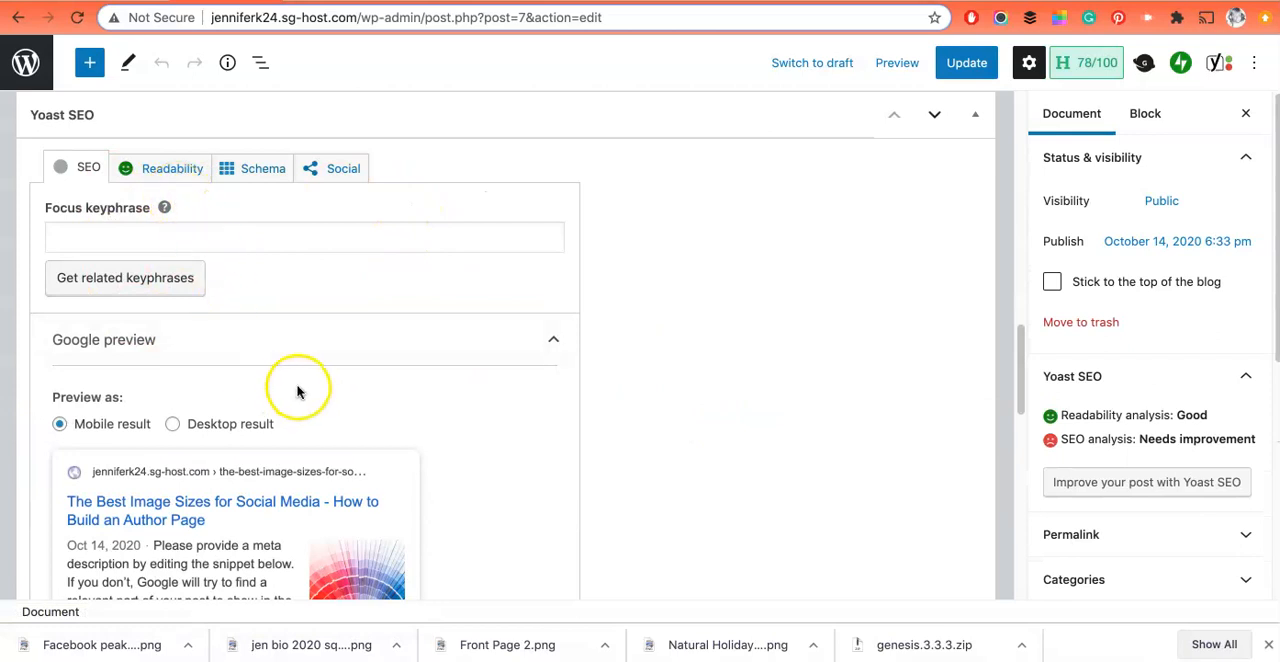
{"action": "scroll", "coordinate": [364, 382], "scroll_direction": "down", "scroll_amount": 2}
{"action": "scroll", "coordinate": [364, 382], "scroll_direction": "up", "scroll_amount": 2}
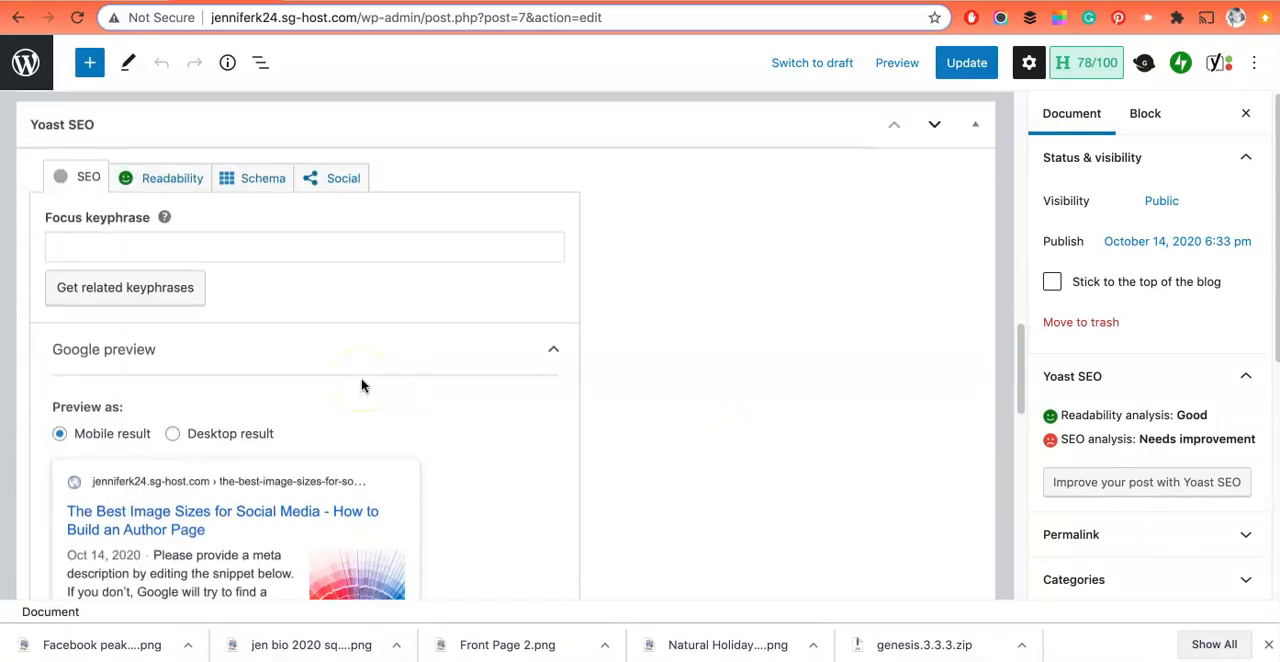
{"action": "left_click", "coordinate": [231, 251]}
{"action": "type", "text": "social media images"}
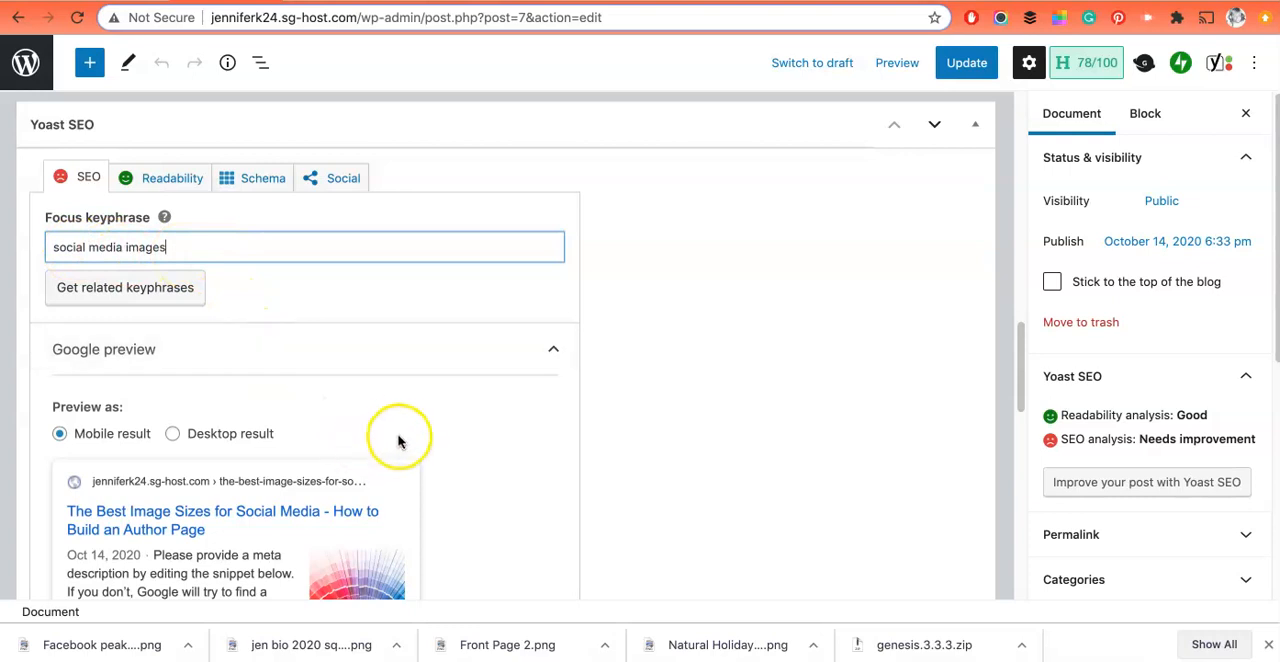
Step: Examine the post's Google preview along with its SEO title, slug and meta description fields
{"action": "scroll", "coordinate": [397, 434], "scroll_direction": "down", "scroll_amount": 5}
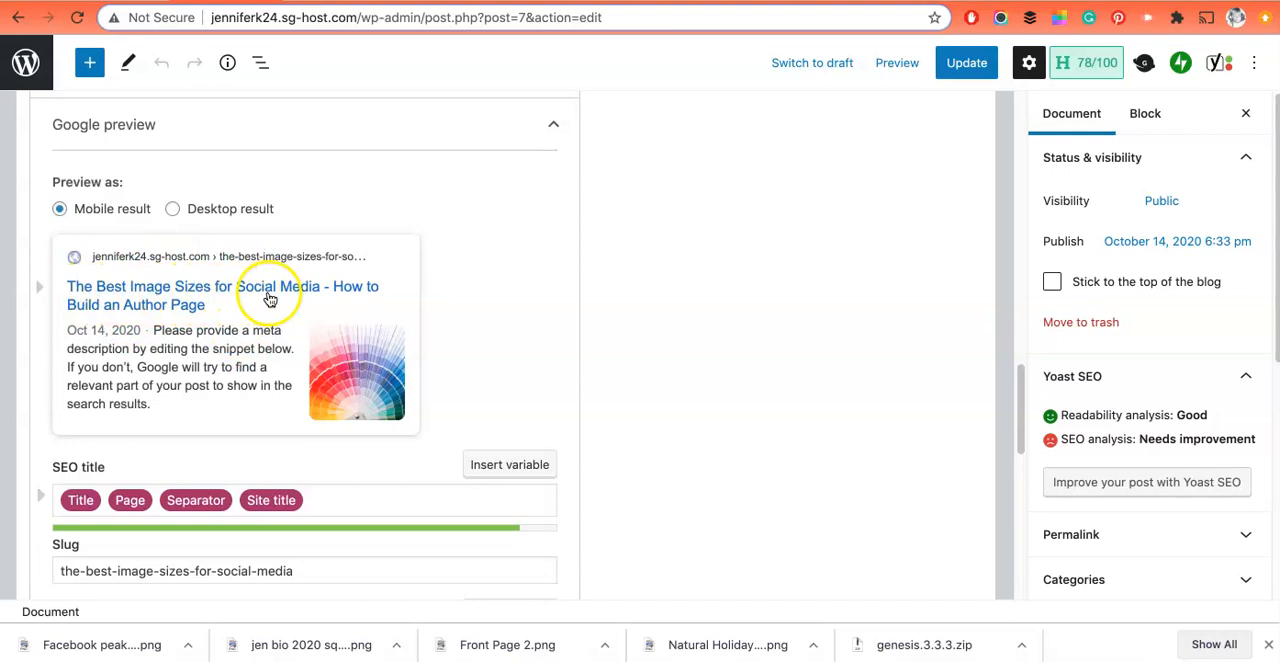
{"action": "scroll", "coordinate": [269, 300], "scroll_direction": "up", "scroll_amount": 2}
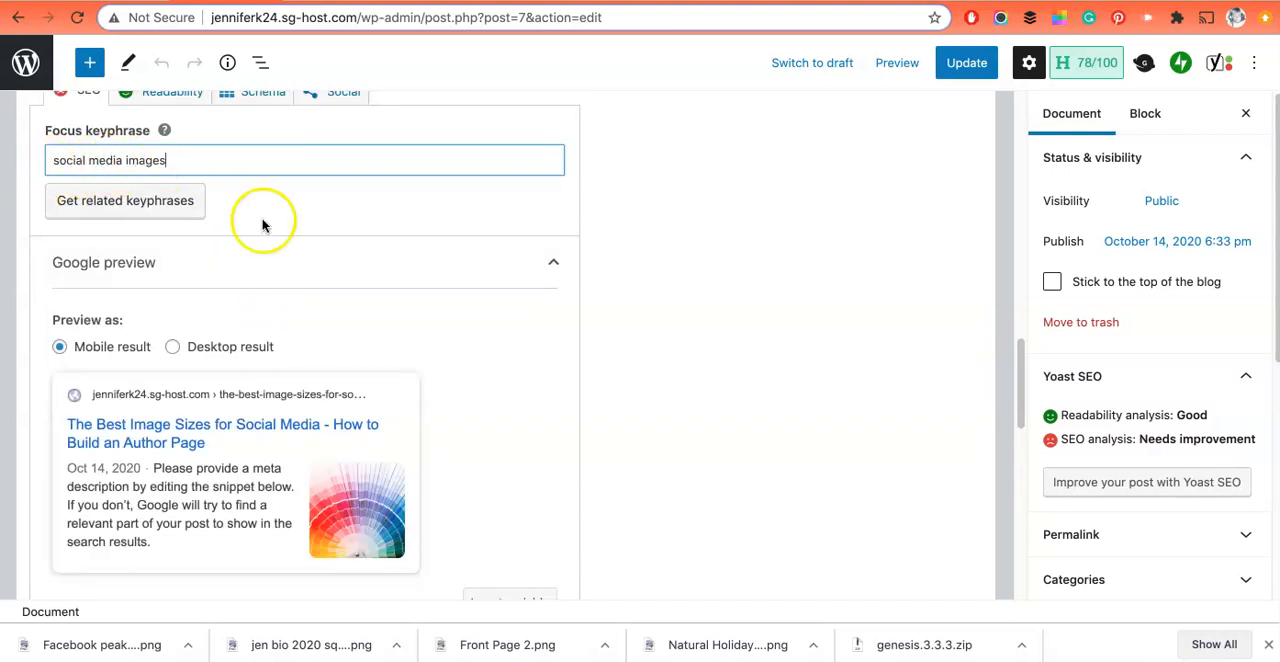
{"action": "scroll", "coordinate": [300, 417], "scroll_direction": "down", "scroll_amount": 2}
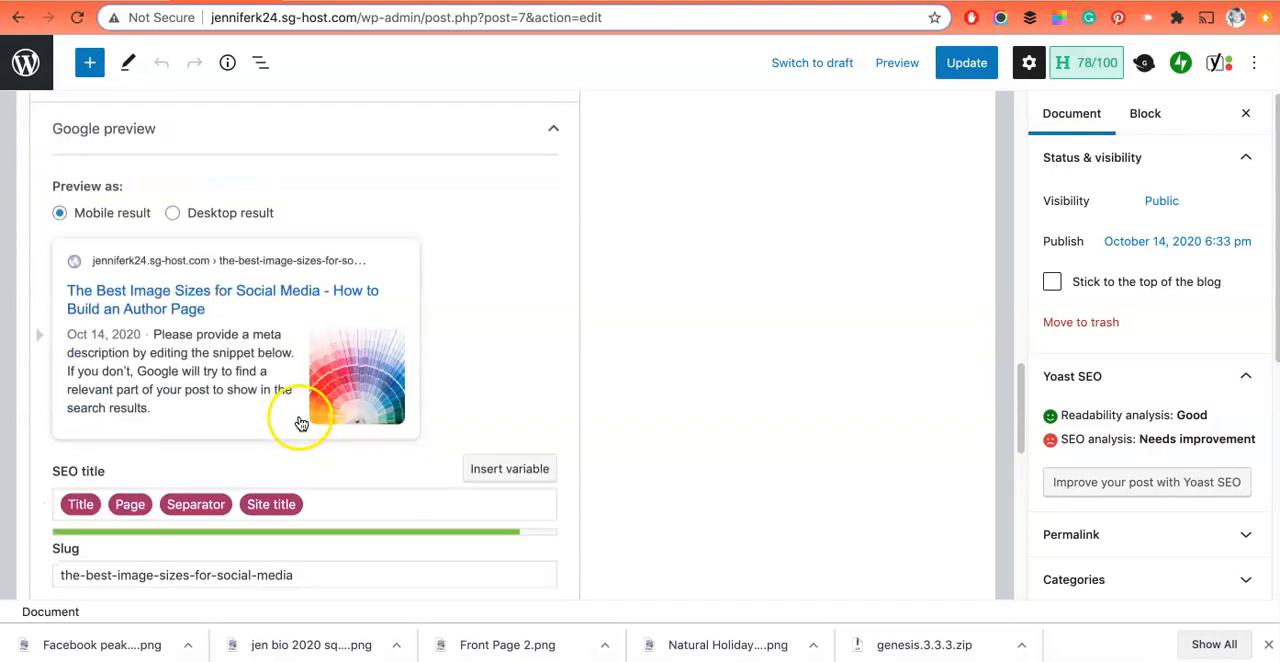
{"action": "scroll", "coordinate": [301, 423], "scroll_direction": "down", "scroll_amount": 2}
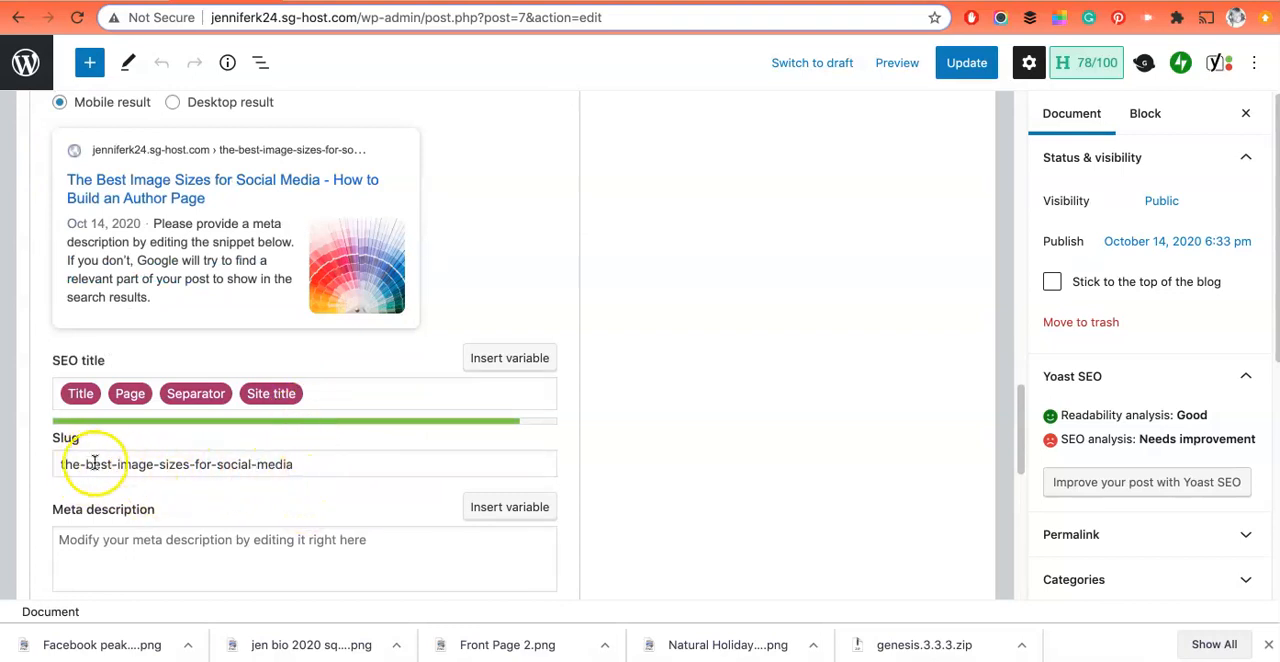
{"action": "scroll", "coordinate": [317, 330], "scroll_direction": "up", "scroll_amount": 1}
{"action": "scroll", "coordinate": [183, 240], "scroll_direction": "up", "scroll_amount": 2}
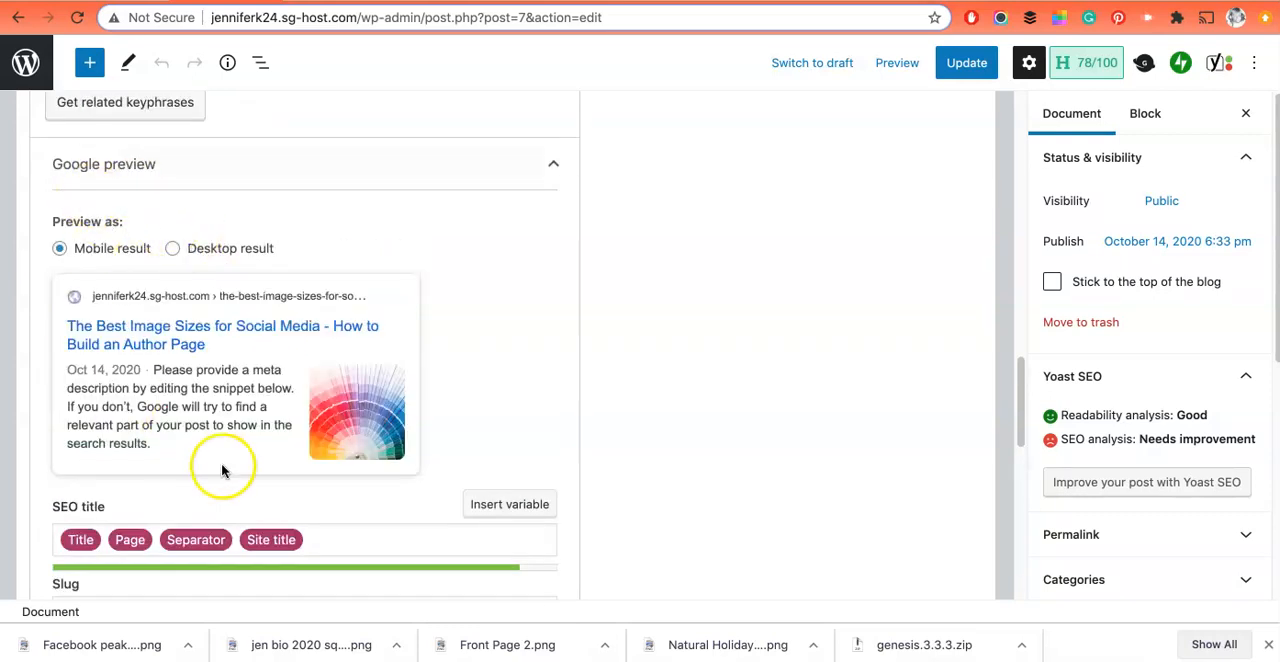
{"action": "scroll", "coordinate": [222, 465], "scroll_direction": "down", "scroll_amount": 2}
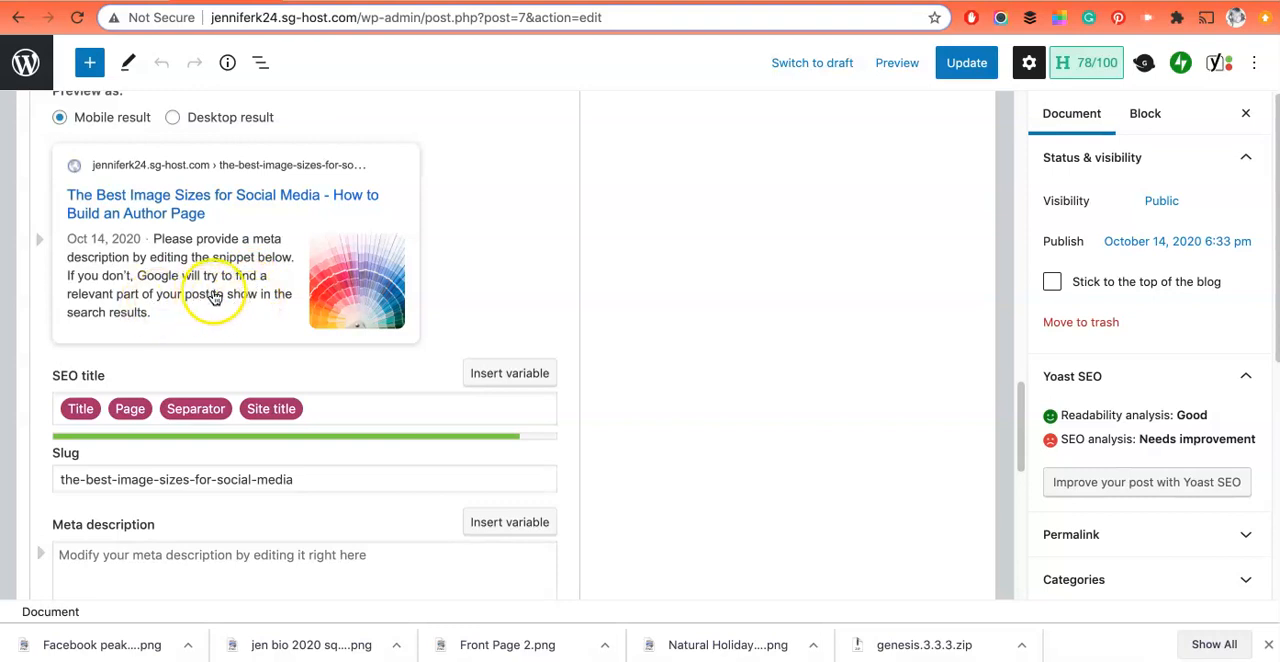
{"action": "scroll", "coordinate": [222, 298], "scroll_direction": "down", "scroll_amount": 1}
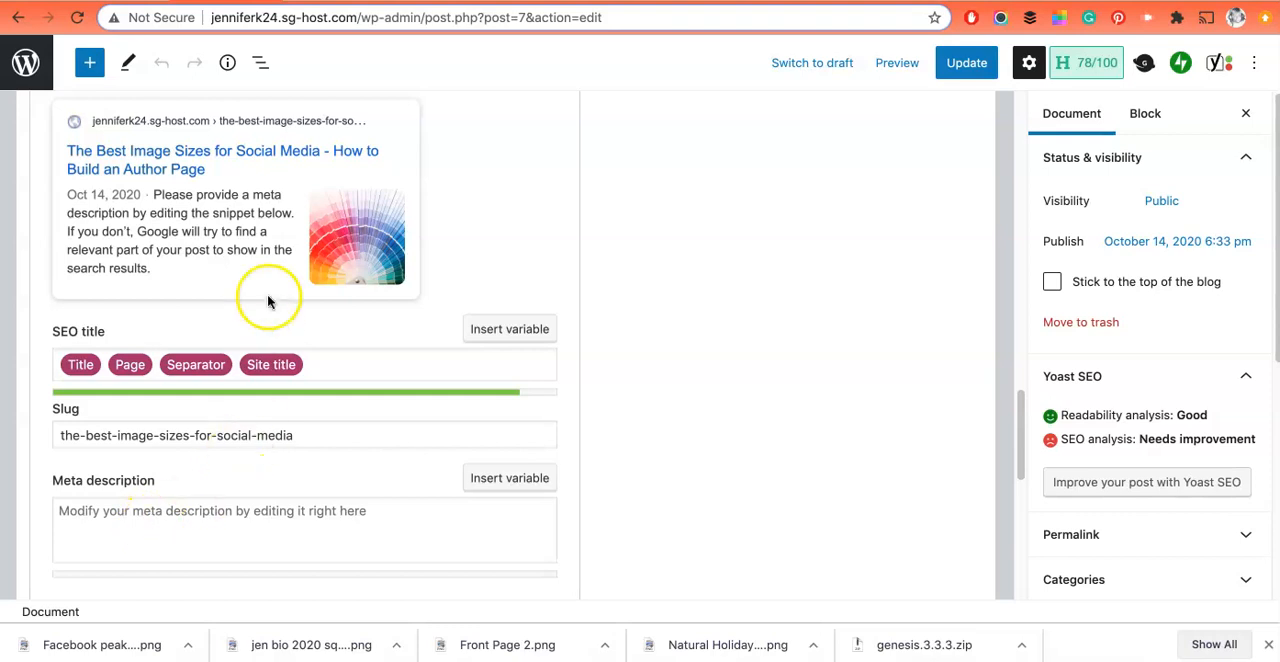
Step: Set the meta description to "This page should get bookmarked! It's got all of the correct social media image sizes you could need! Keep it handy!!"
{"action": "left_click", "coordinate": [155, 514]}
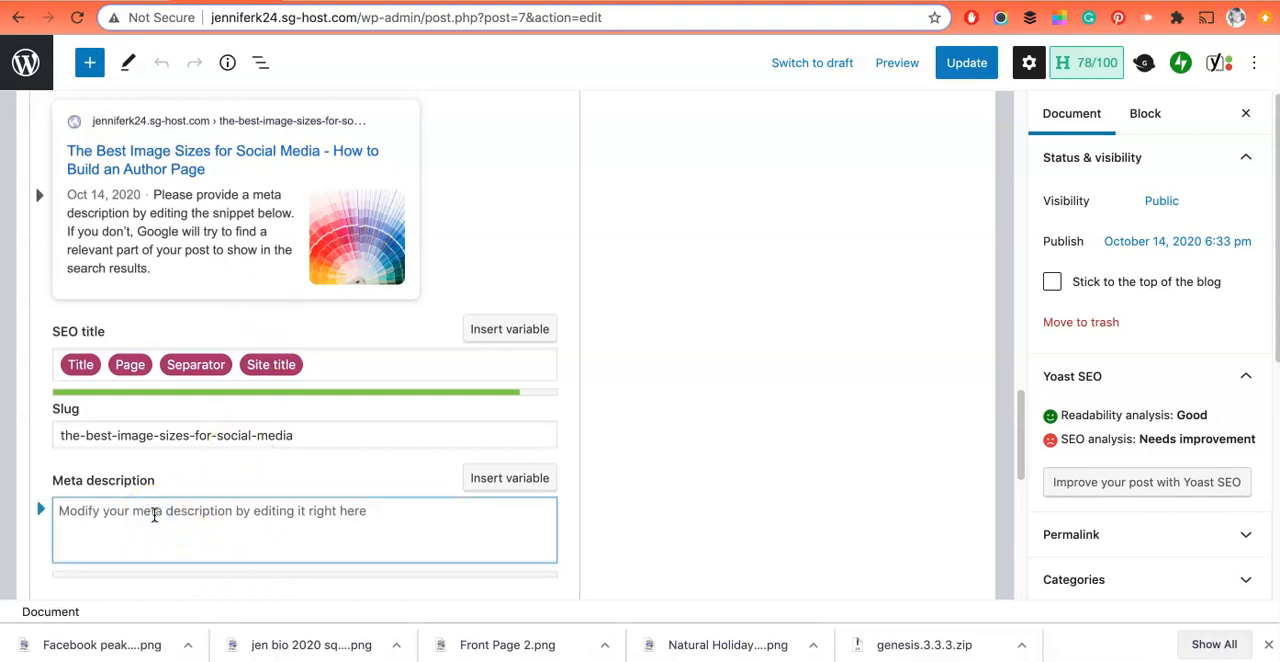
{"action": "scroll", "coordinate": [163, 491], "scroll_direction": "down", "scroll_amount": 4}
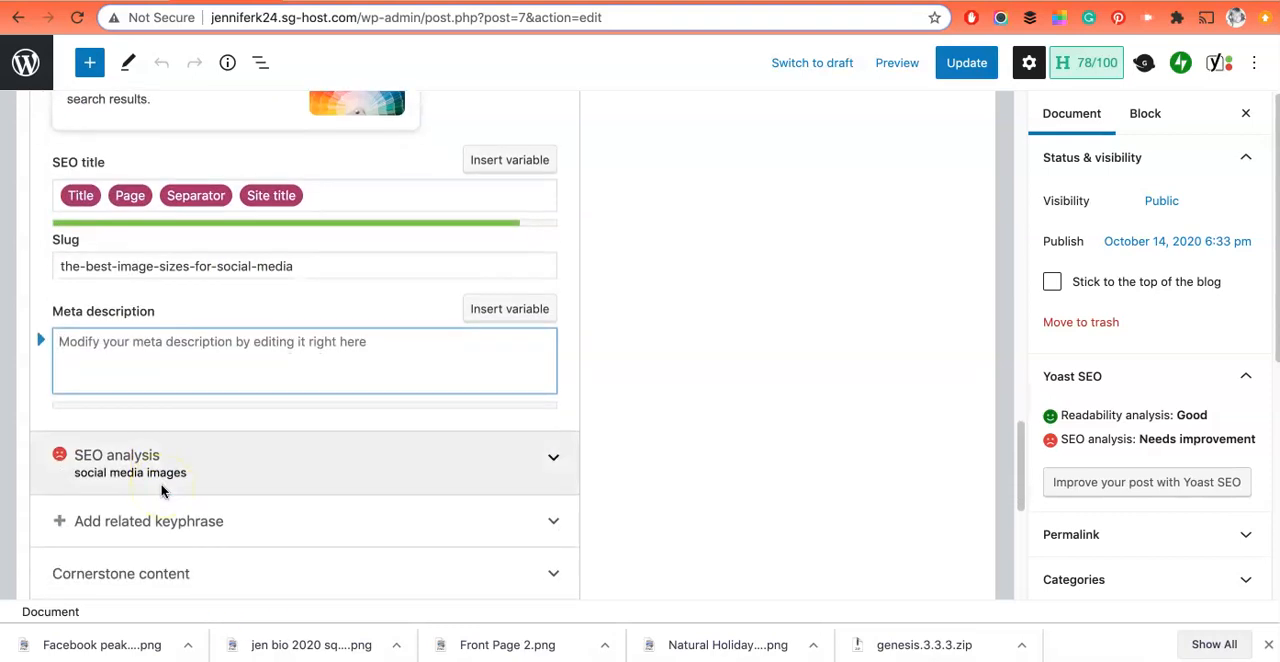
{"action": "type", "text": "T"}
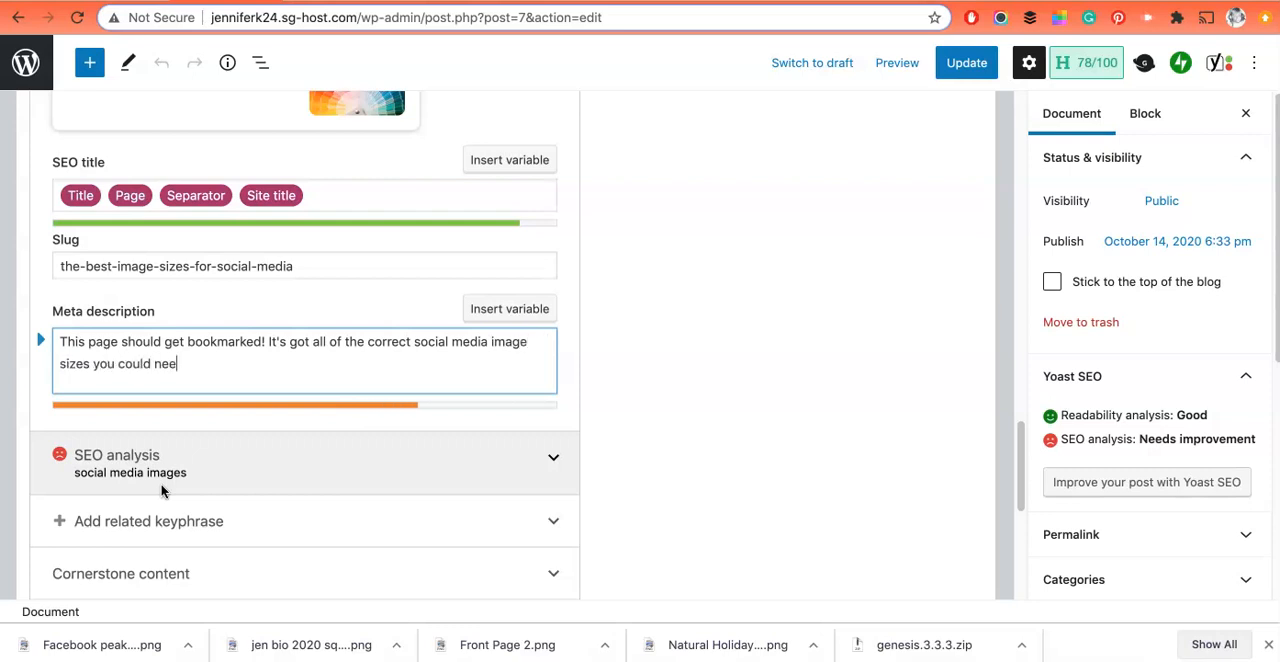
{"action": "type", "text": "eep it handy!!"}
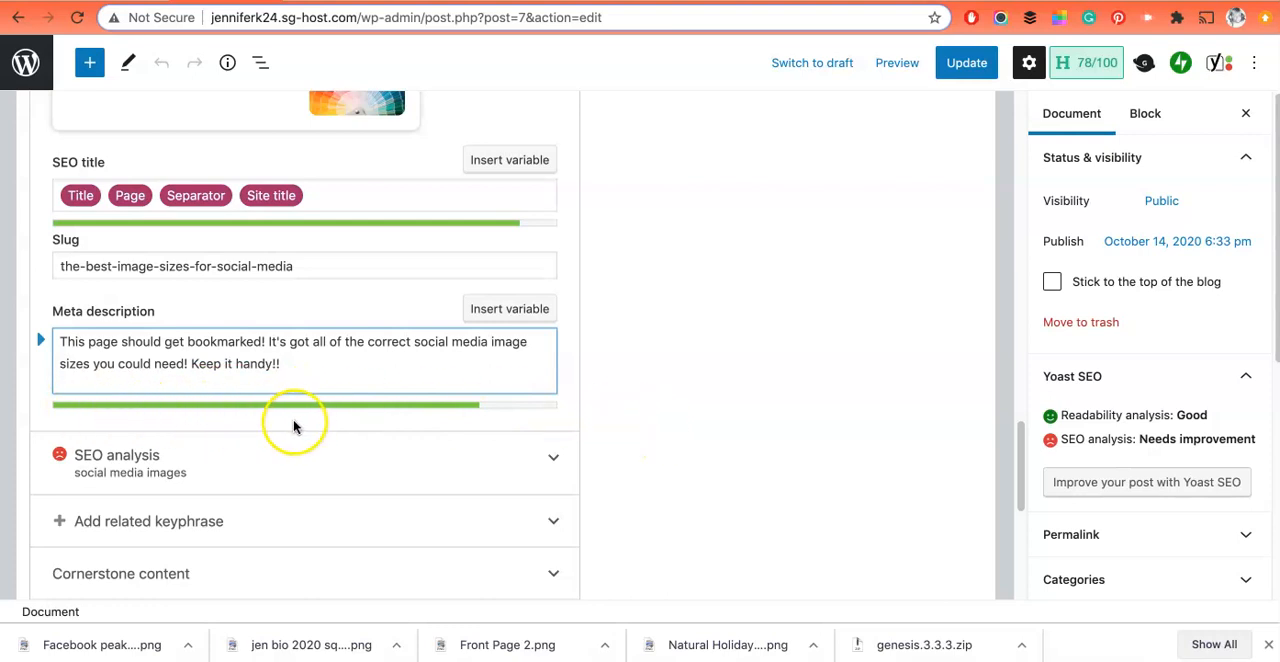
{"action": "scroll", "coordinate": [394, 251], "scroll_direction": "up", "scroll_amount": 4}
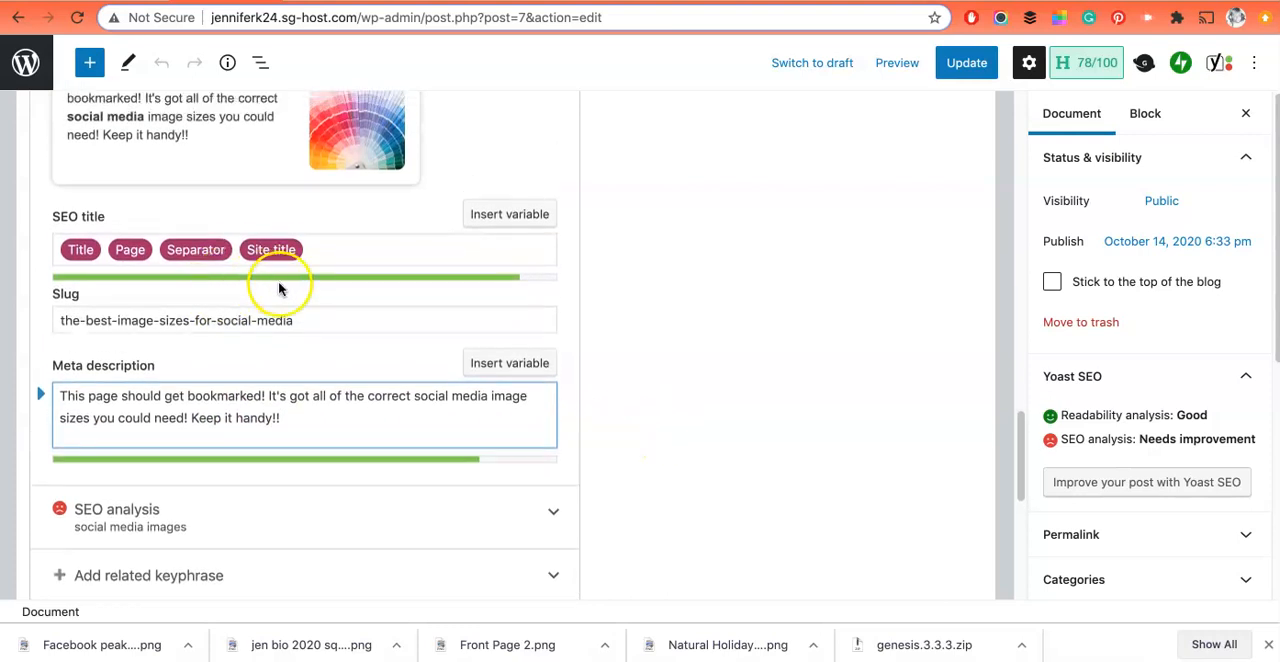
{"action": "scroll", "coordinate": [350, 320], "scroll_direction": "up", "scroll_amount": 8}
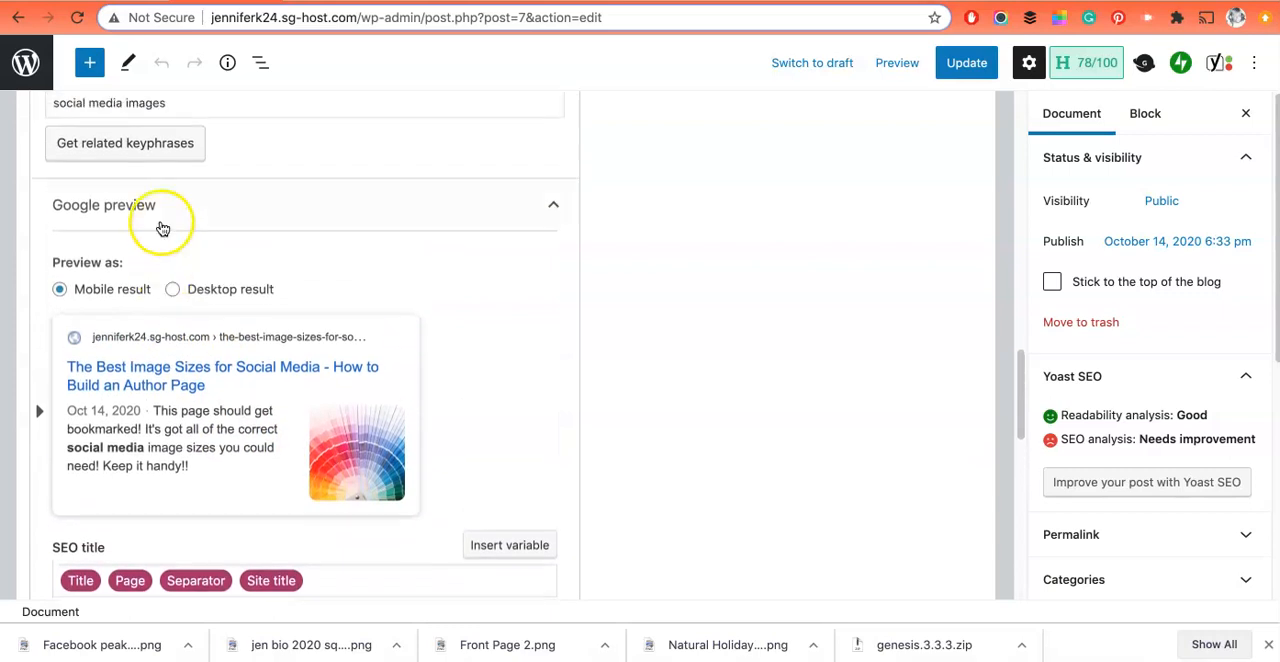
Step: Remove the Site title variable from the post's SEO title and switch the Google preview to the desktop result
{"action": "scroll", "coordinate": [214, 363], "scroll_direction": "down", "scroll_amount": 6}
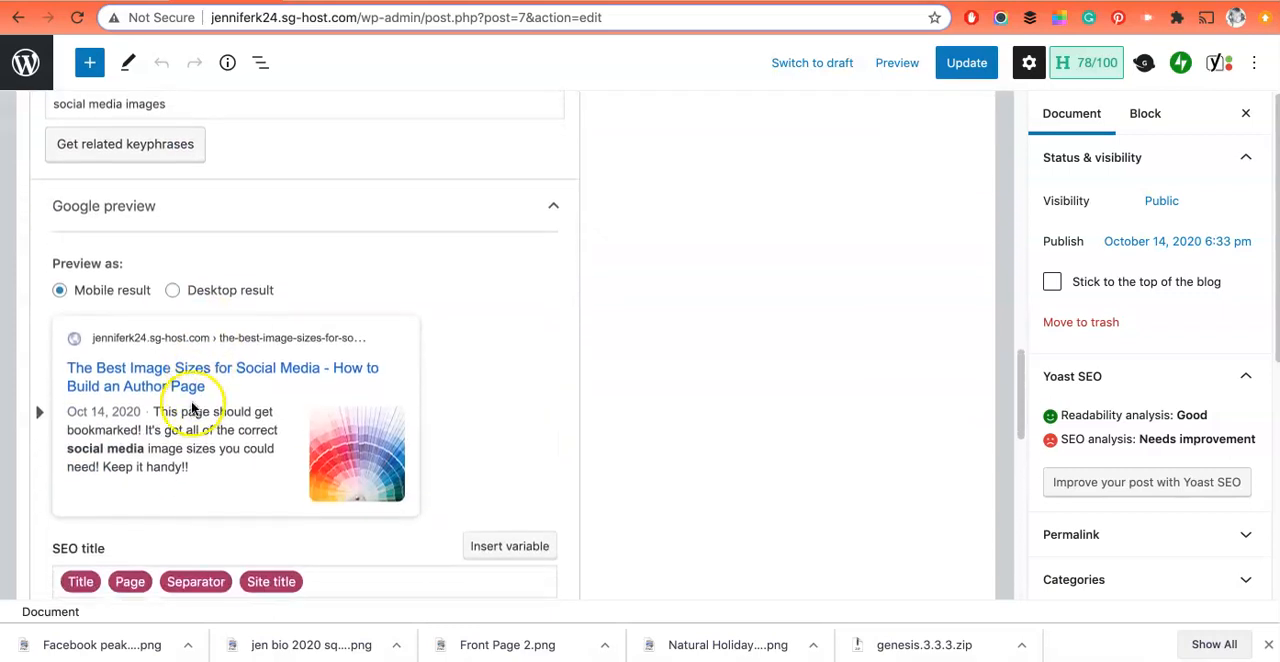
{"action": "scroll", "coordinate": [185, 400], "scroll_direction": "down", "scroll_amount": 2}
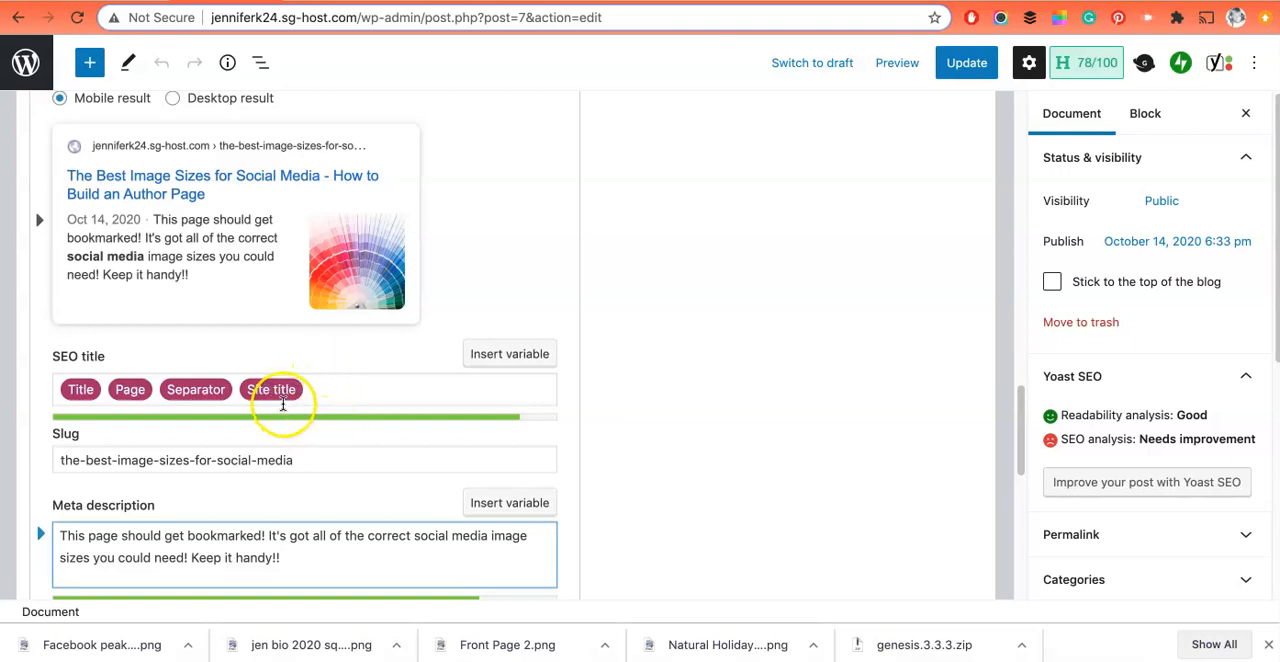
{"action": "left_click", "coordinate": [311, 392]}
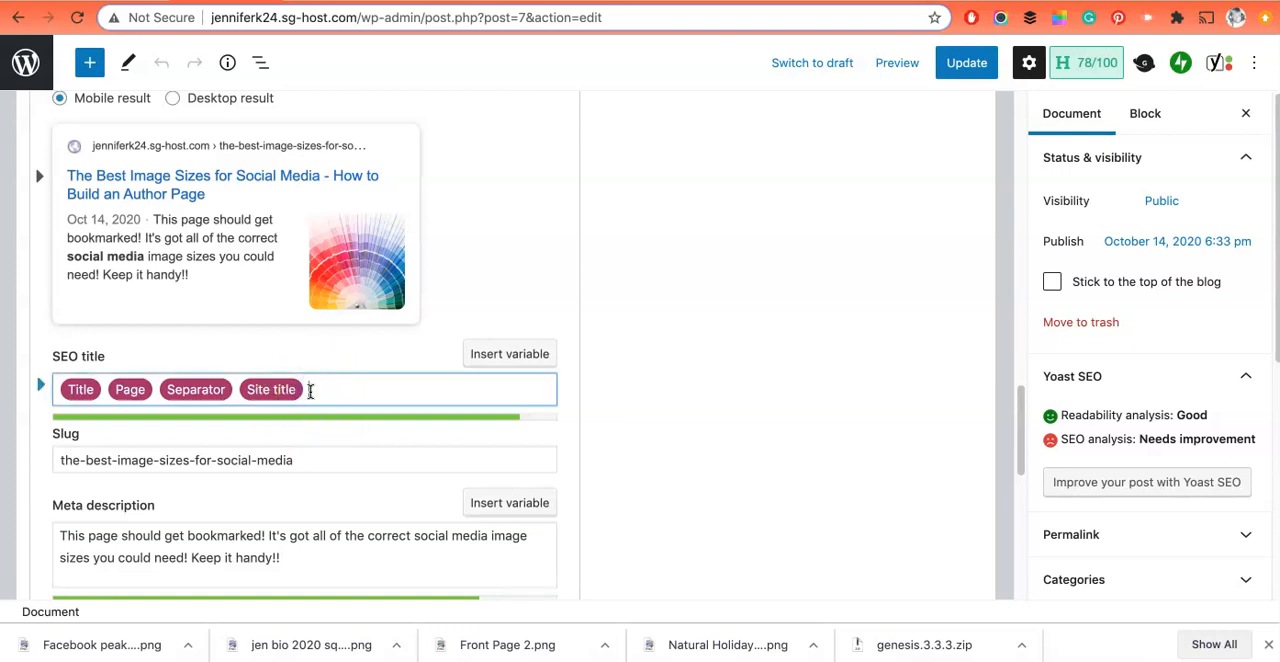
{"action": "key", "text": "BackSpace"}
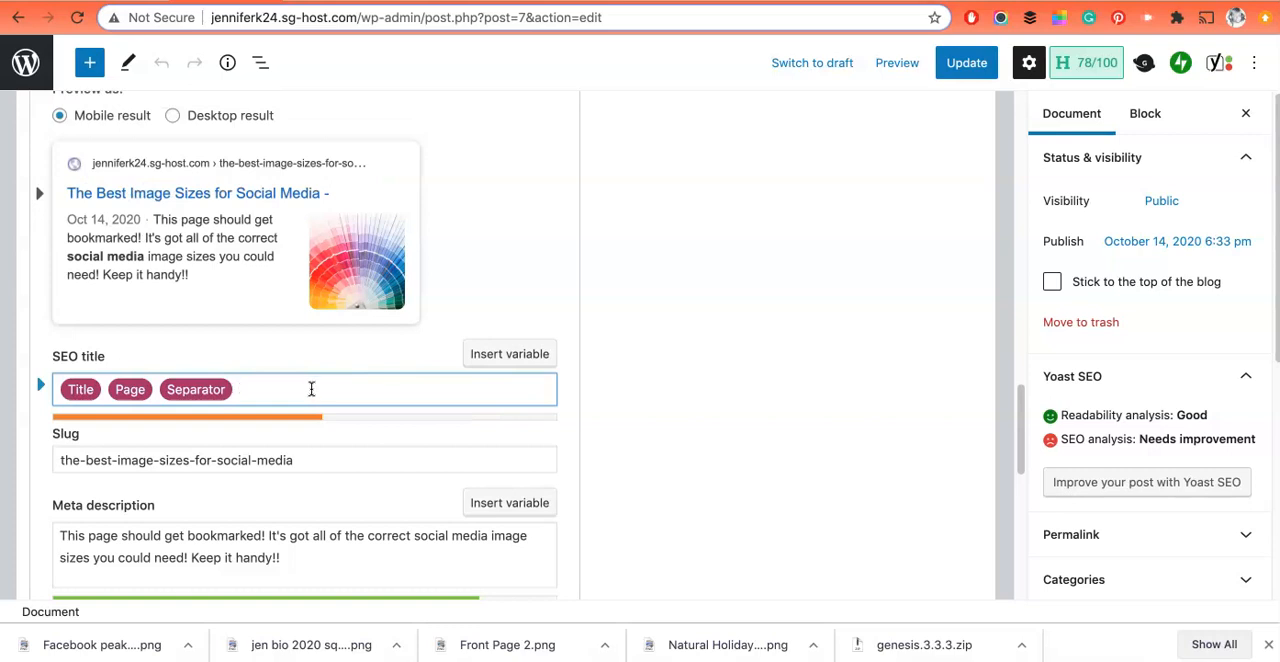
{"action": "scroll", "coordinate": [311, 389], "scroll_direction": "up", "scroll_amount": 1}
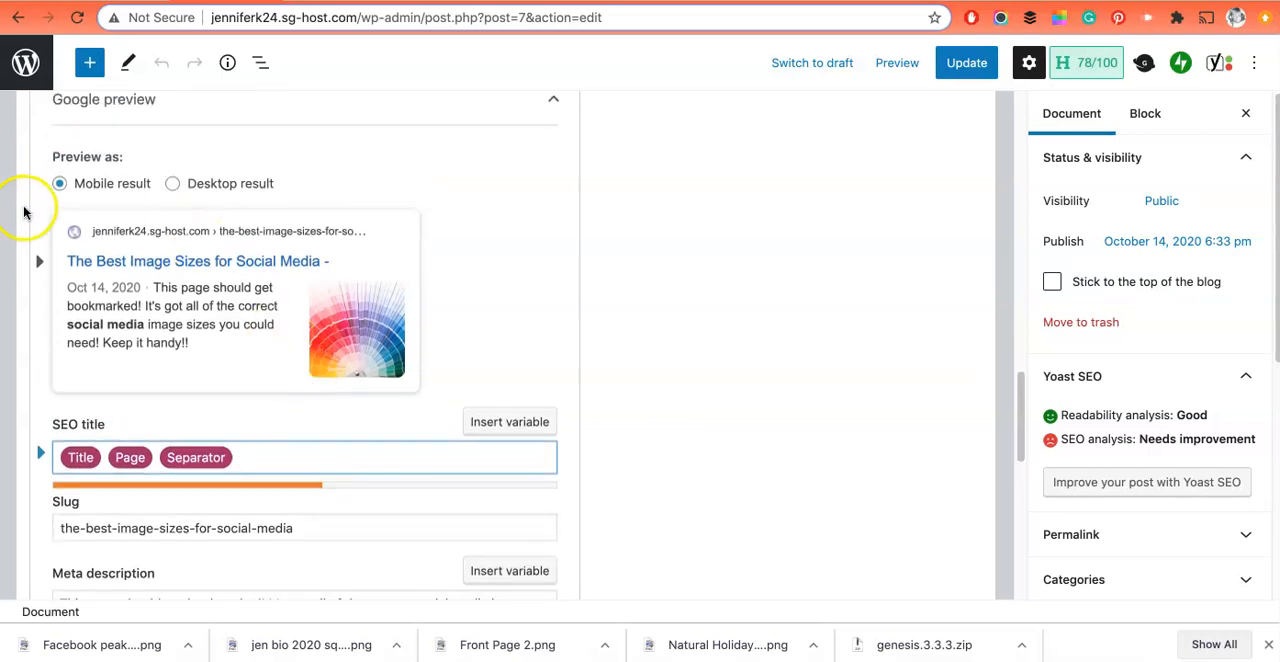
{"action": "left_click", "coordinate": [173, 185]}
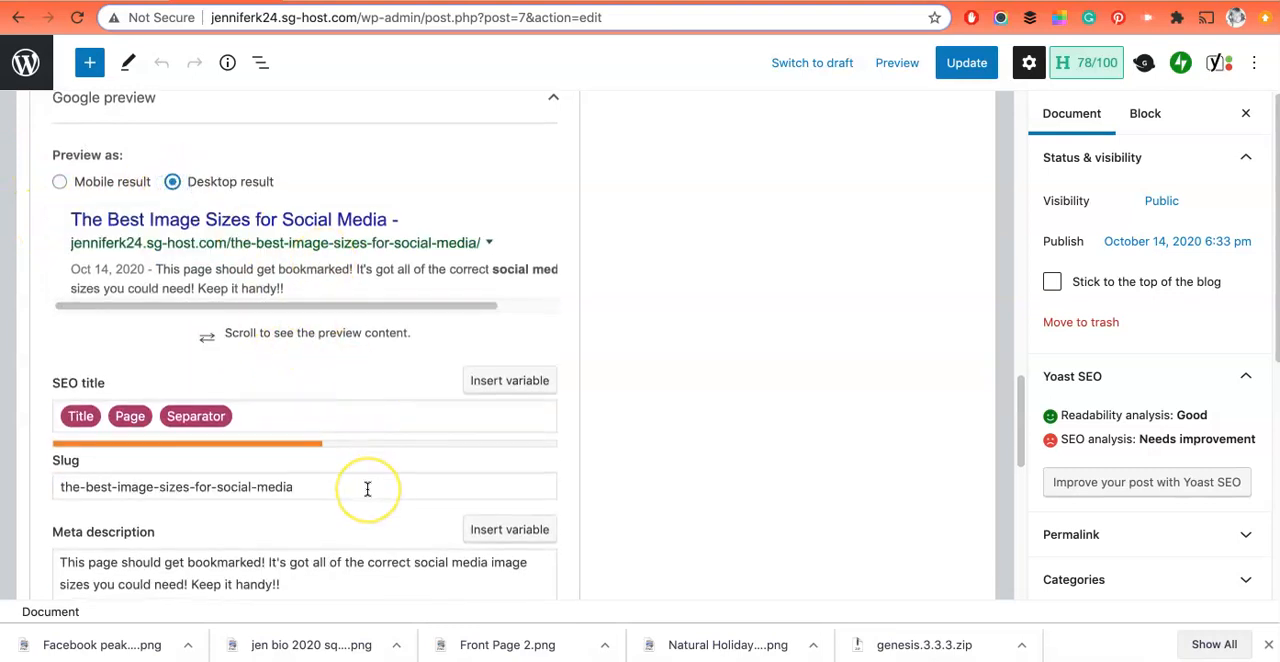
Step: Expand the SEO analysis for the post's focus keyphrase
{"action": "scroll", "coordinate": [367, 489], "scroll_direction": "down", "scroll_amount": 4}
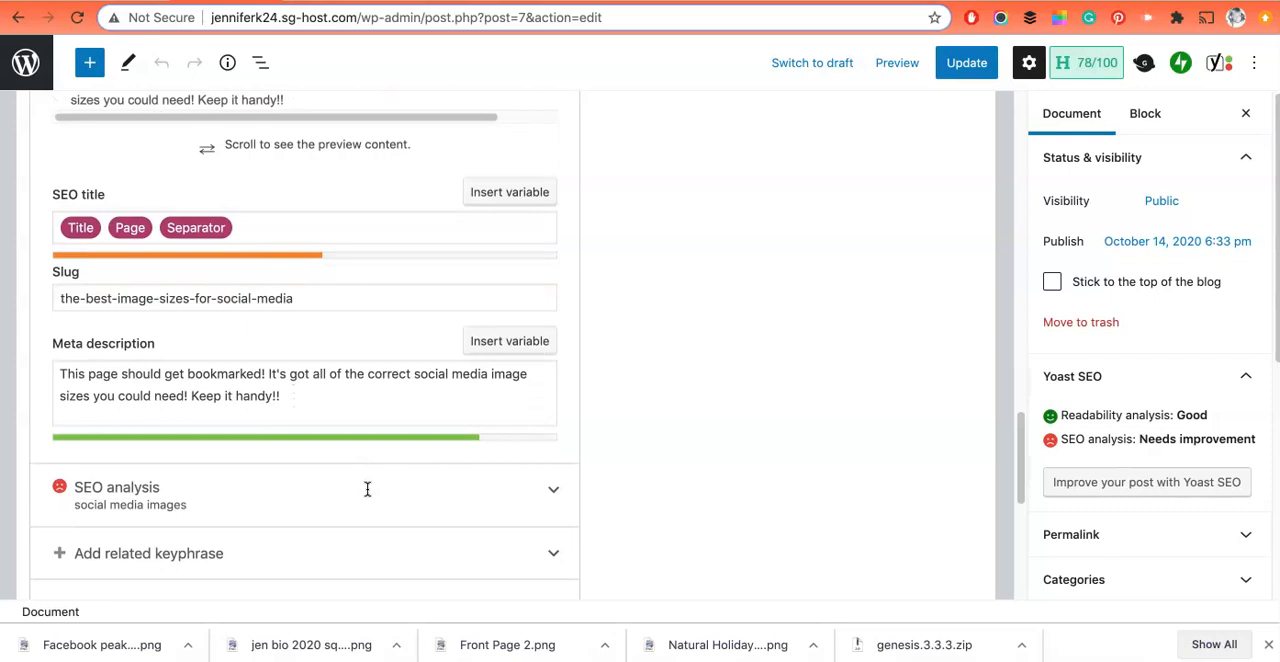
{"action": "scroll", "coordinate": [367, 489], "scroll_direction": "down", "scroll_amount": 3}
{"action": "scroll", "coordinate": [366, 492], "scroll_direction": "up", "scroll_amount": 10}
{"action": "left_click", "coordinate": [213, 310]}
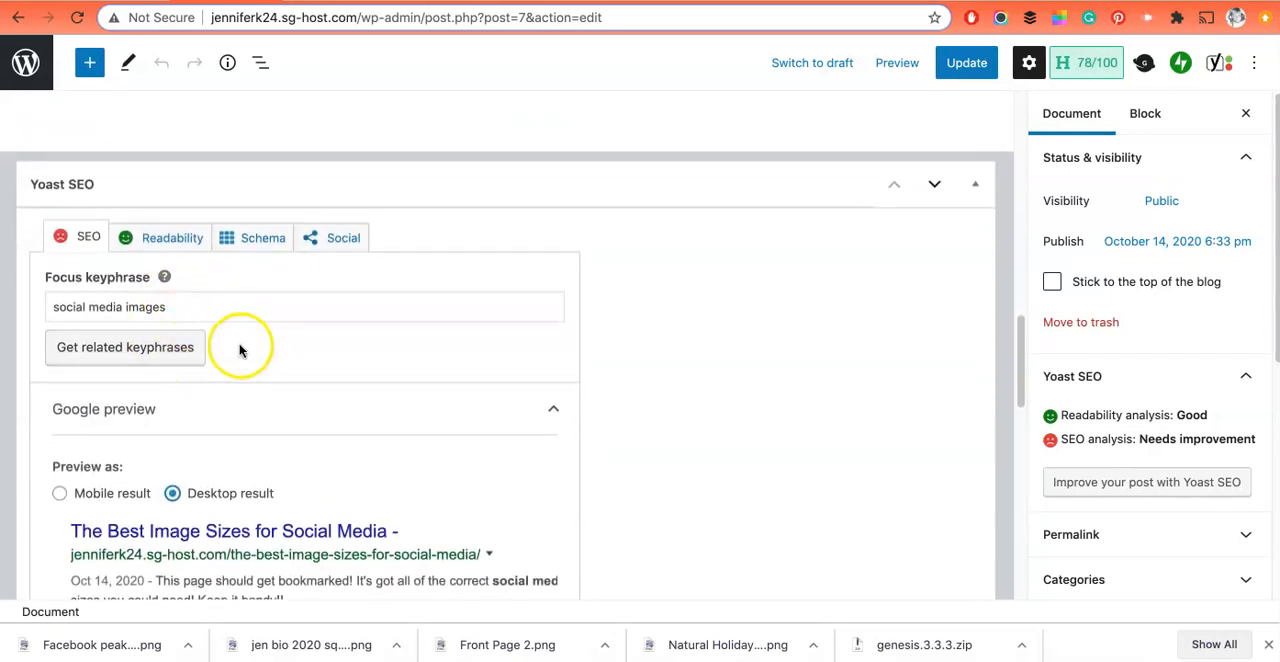
{"action": "scroll", "coordinate": [225, 420], "scroll_direction": "down", "scroll_amount": 2}
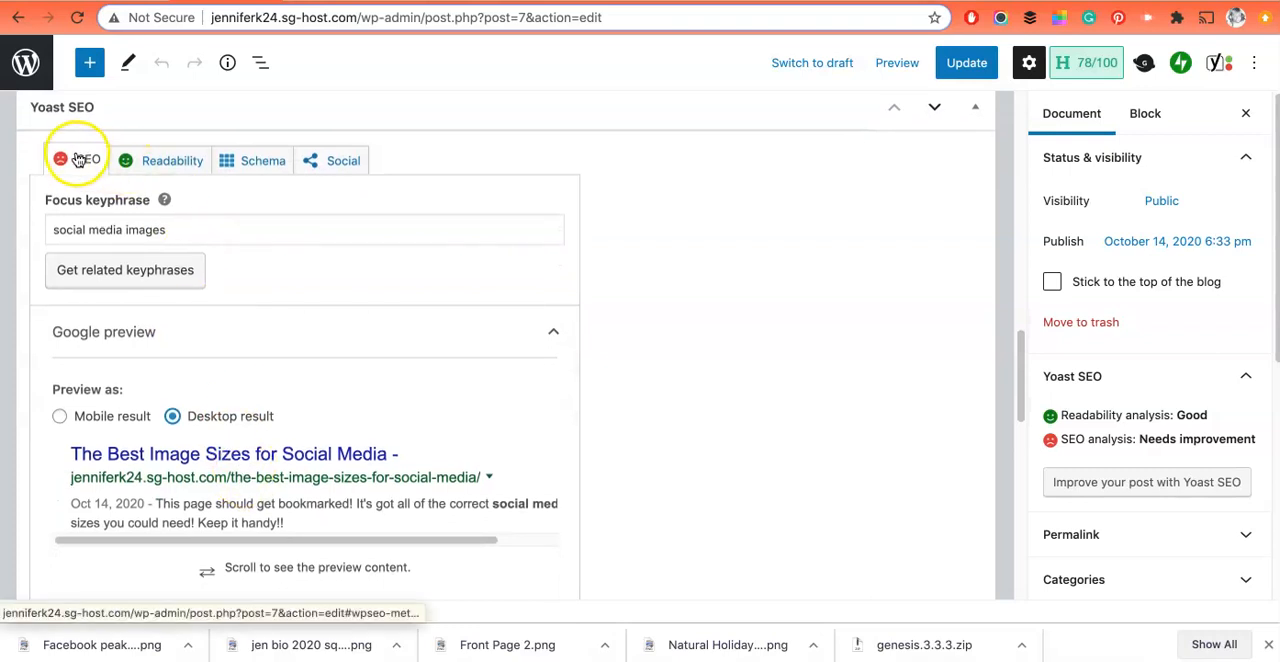
{"action": "scroll", "coordinate": [229, 449], "scroll_direction": "down", "scroll_amount": 10}
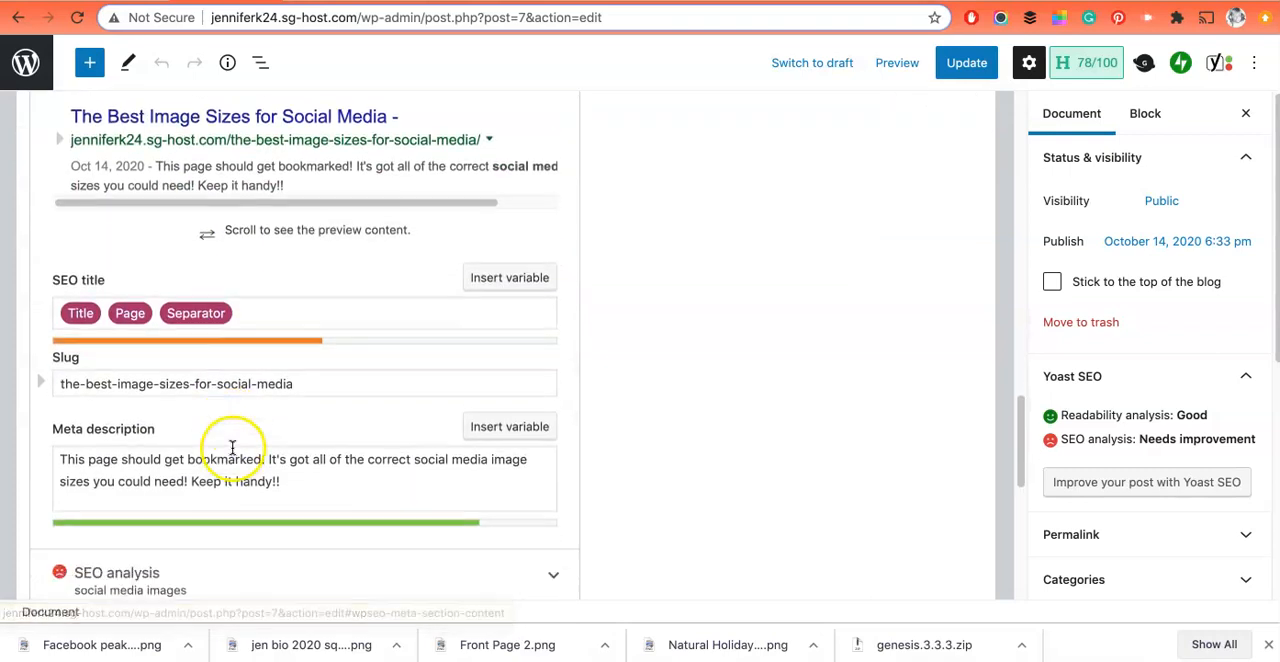
{"action": "scroll", "coordinate": [230, 370], "scroll_direction": "up", "scroll_amount": 1}
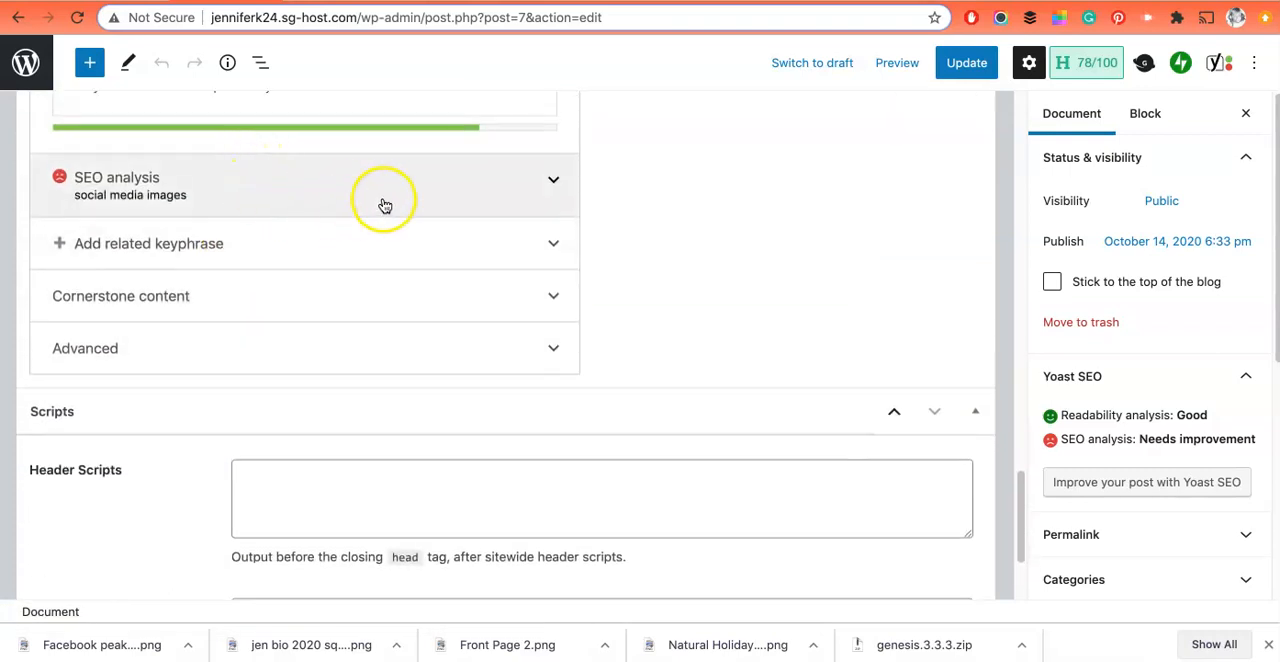
{"action": "left_click", "coordinate": [549, 187]}
Step: Examine the problems listed in the SEO analysis and compare them with the focus keyphrase and meta description
{"action": "scroll", "coordinate": [114, 366], "scroll_direction": "down", "scroll_amount": 2}
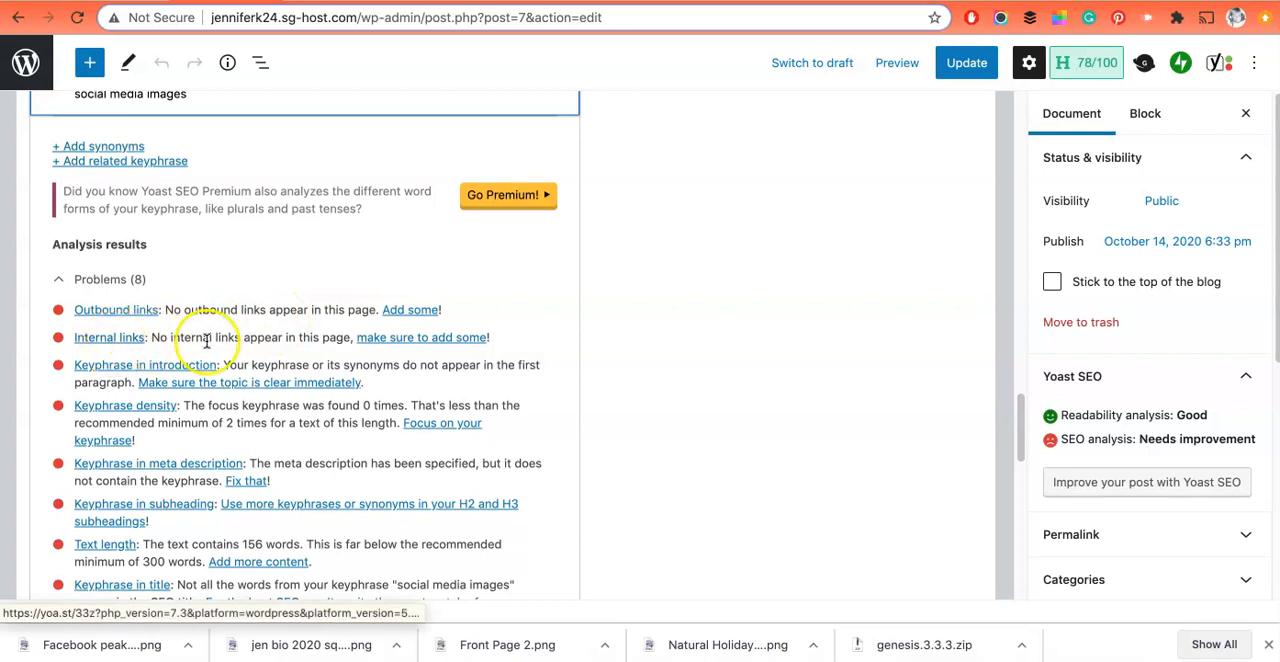
{"action": "scroll", "coordinate": [207, 341], "scroll_direction": "down", "scroll_amount": 1}
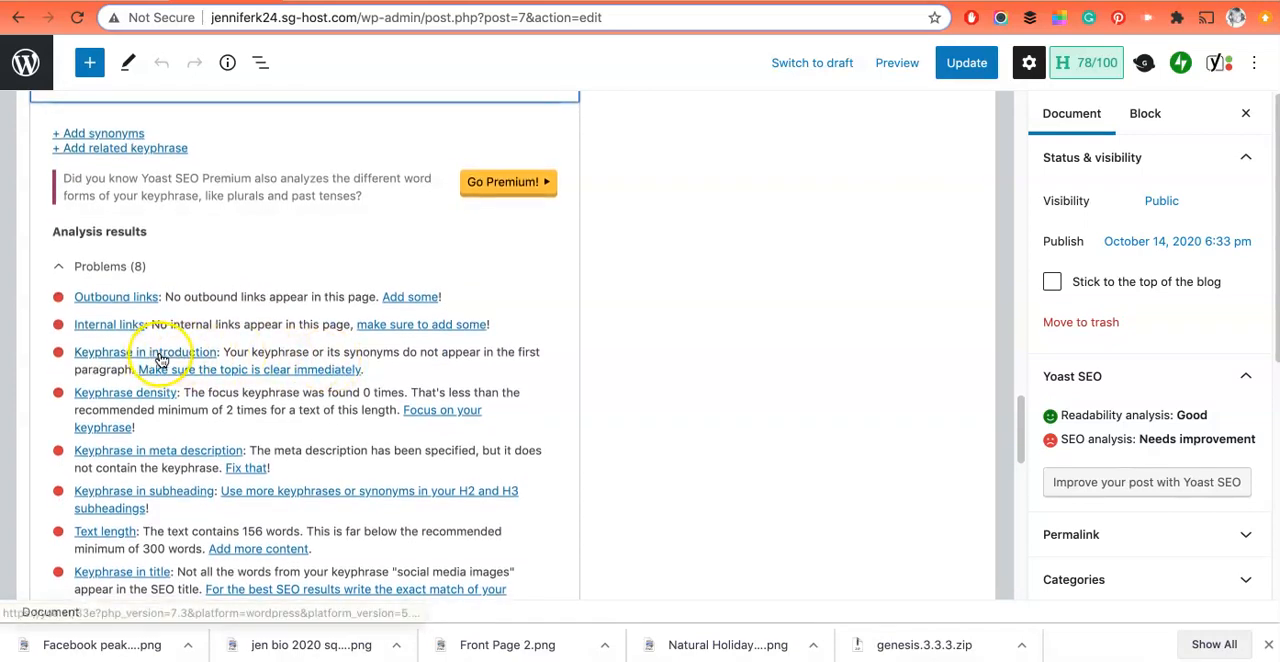
{"action": "scroll", "coordinate": [326, 377], "scroll_direction": "down", "scroll_amount": 1}
{"action": "scroll", "coordinate": [326, 377], "scroll_direction": "down", "scroll_amount": 1}
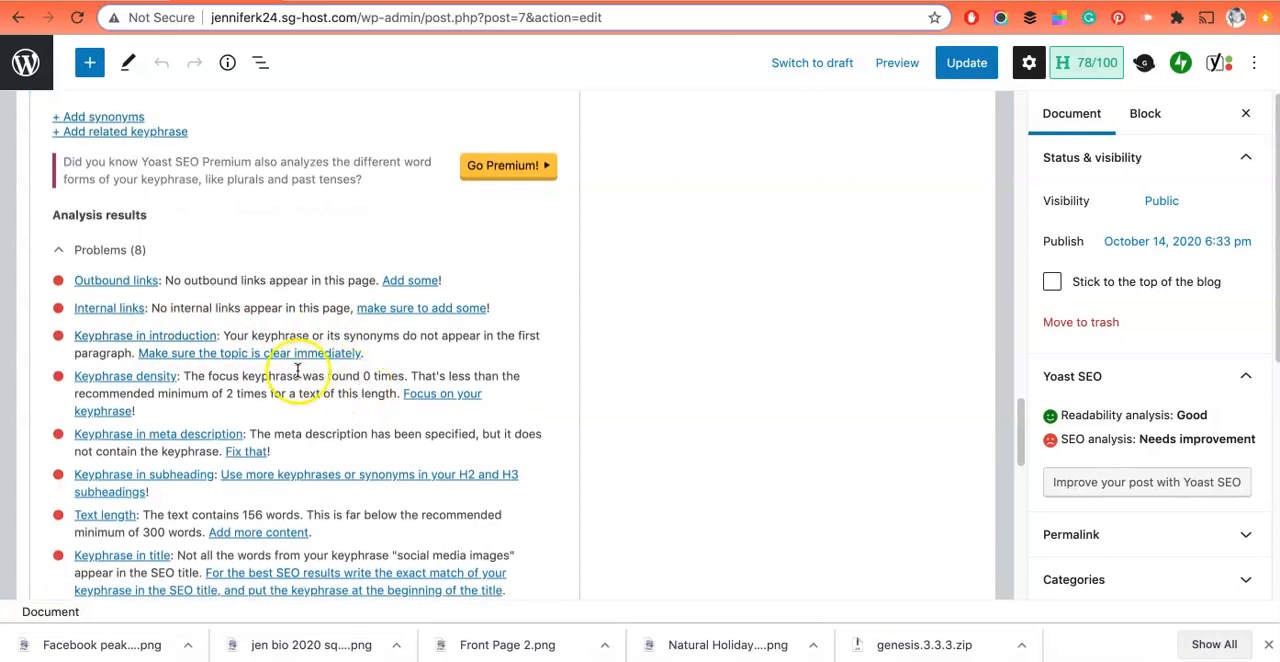
{"action": "scroll", "coordinate": [360, 375], "scroll_direction": "up", "scroll_amount": 10}
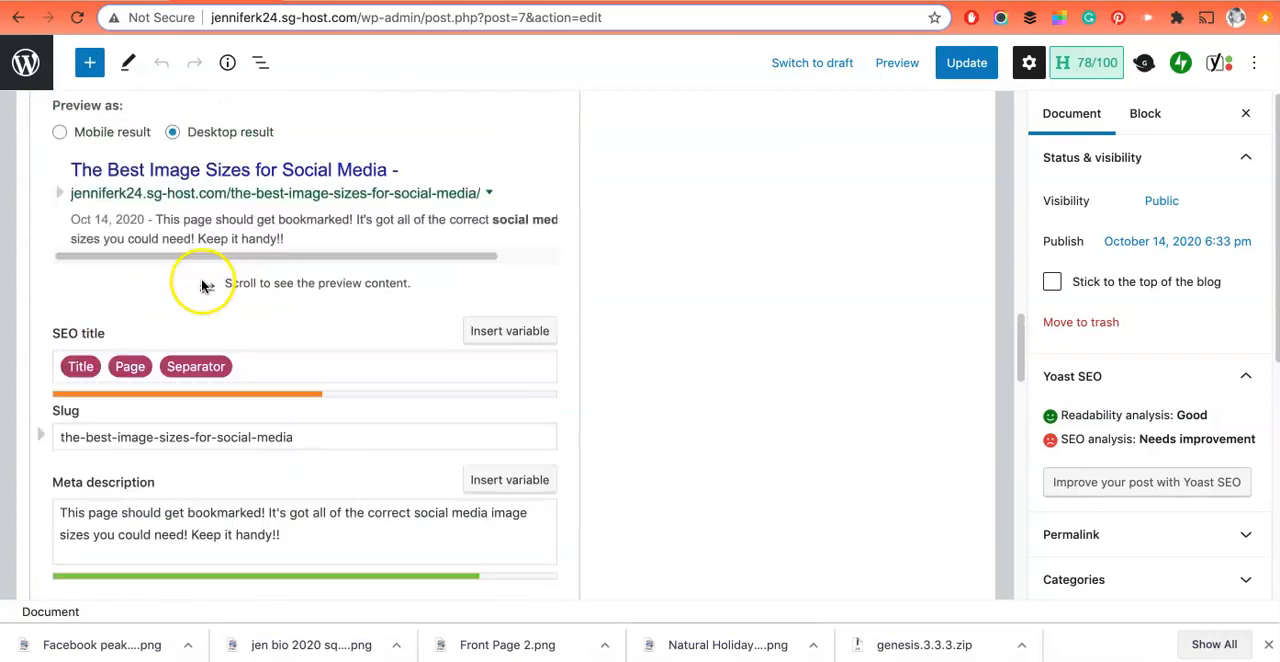
{"action": "scroll", "coordinate": [118, 285], "scroll_direction": "down", "scroll_amount": 1}
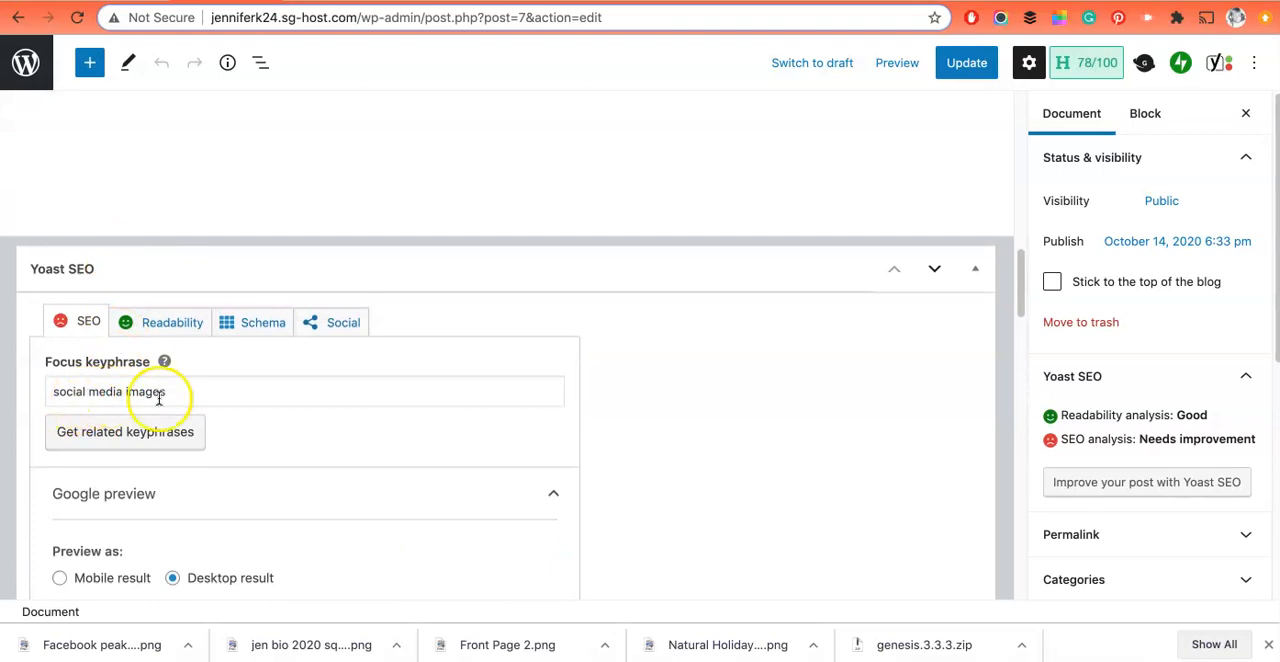
{"action": "scroll", "coordinate": [410, 485], "scroll_direction": "down", "scroll_amount": 15}
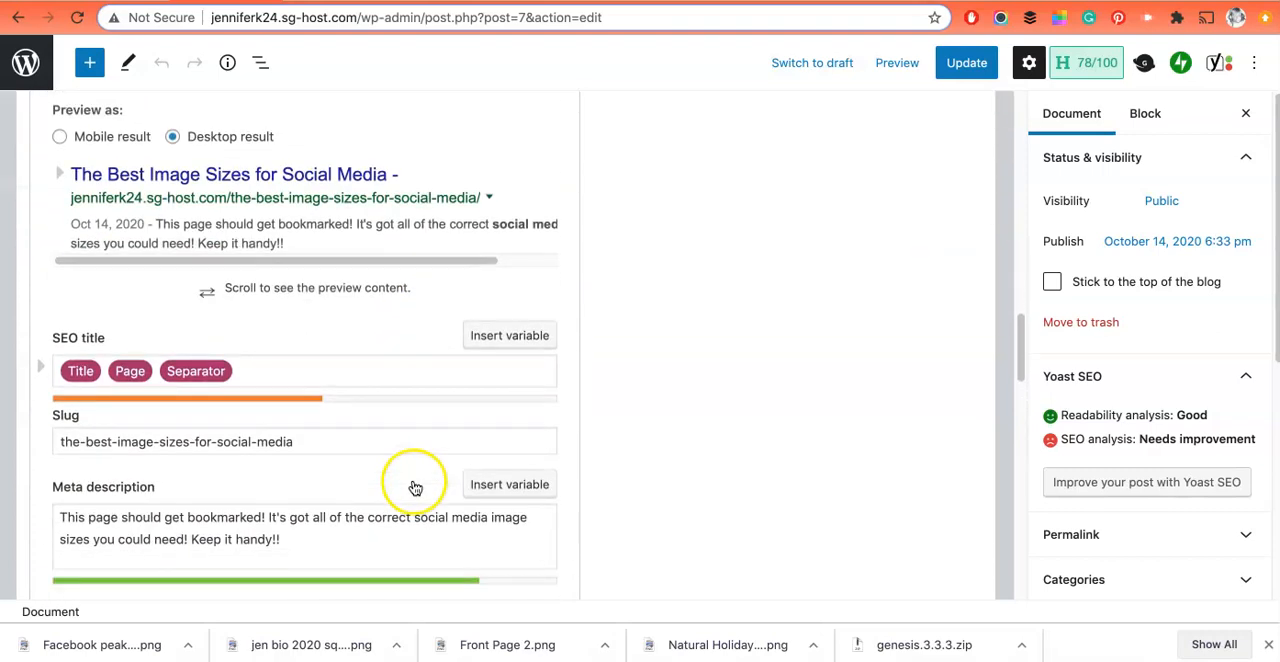
{"action": "scroll", "coordinate": [363, 484], "scroll_direction": "down", "scroll_amount": 1}
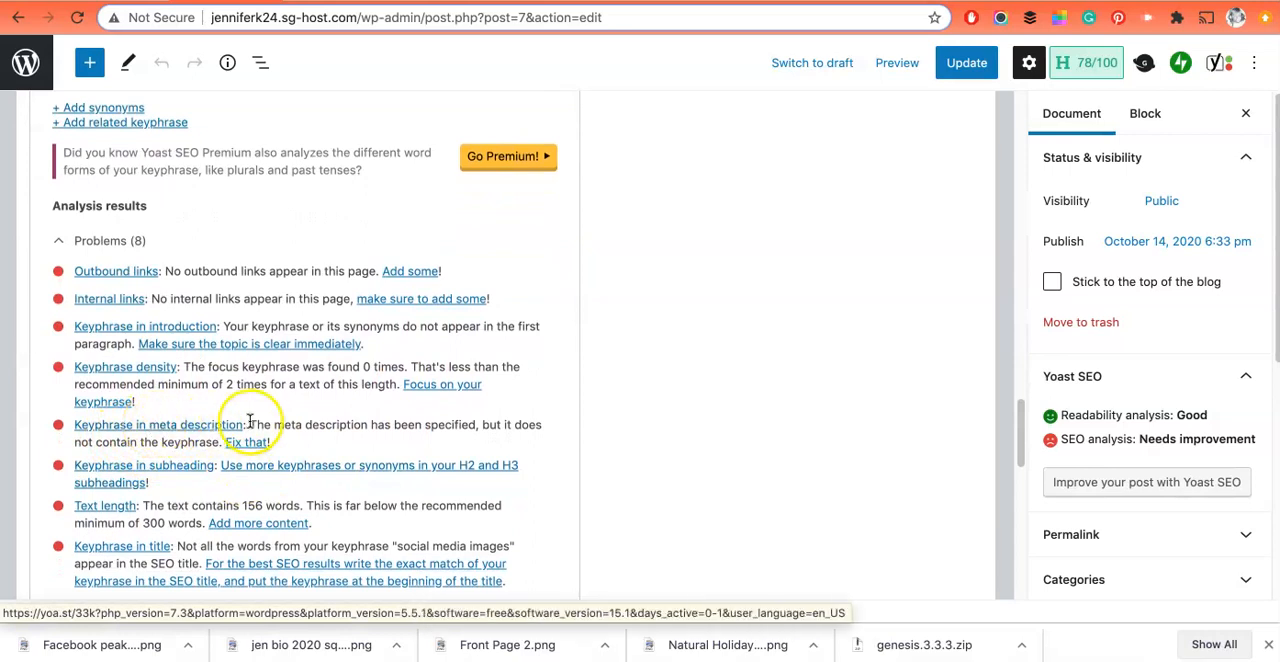
Step: Shorten the post's focus keyphrase to "social media image" so it matches the wording of the meta description
{"action": "scroll", "coordinate": [240, 370], "scroll_direction": "up", "scroll_amount": 10}
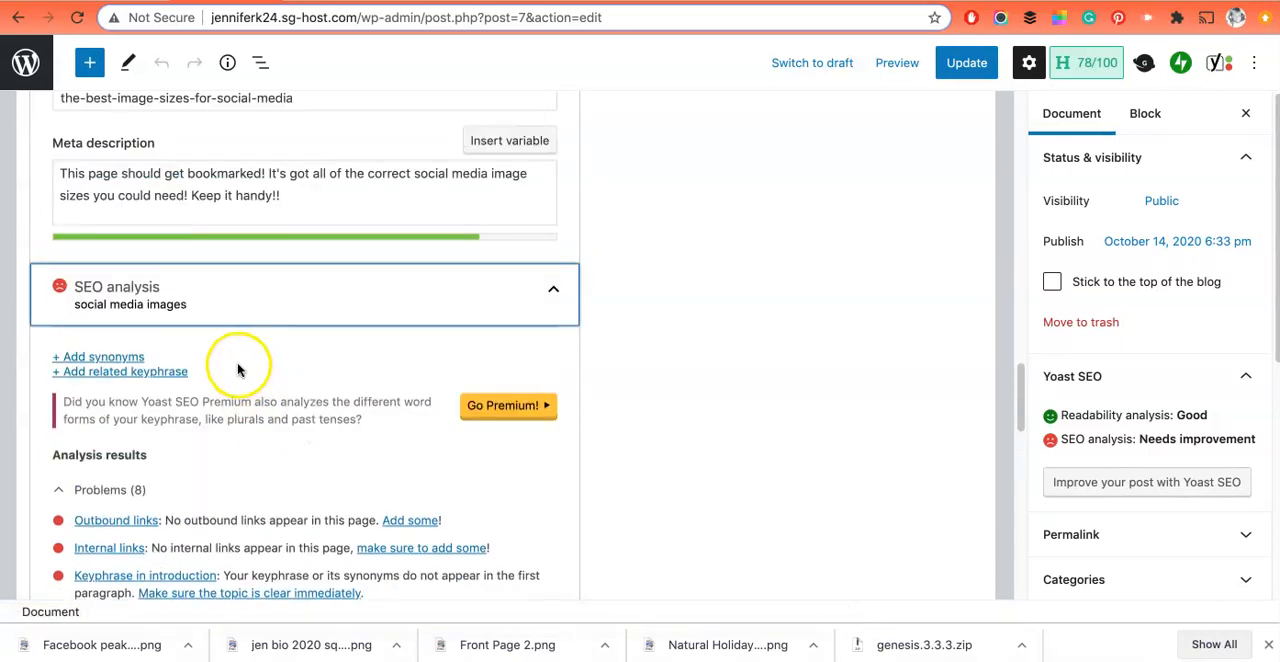
{"action": "scroll", "coordinate": [142, 200], "scroll_direction": "up", "scroll_amount": 2}
{"action": "scroll", "coordinate": [257, 448], "scroll_direction": "down", "scroll_amount": 5}
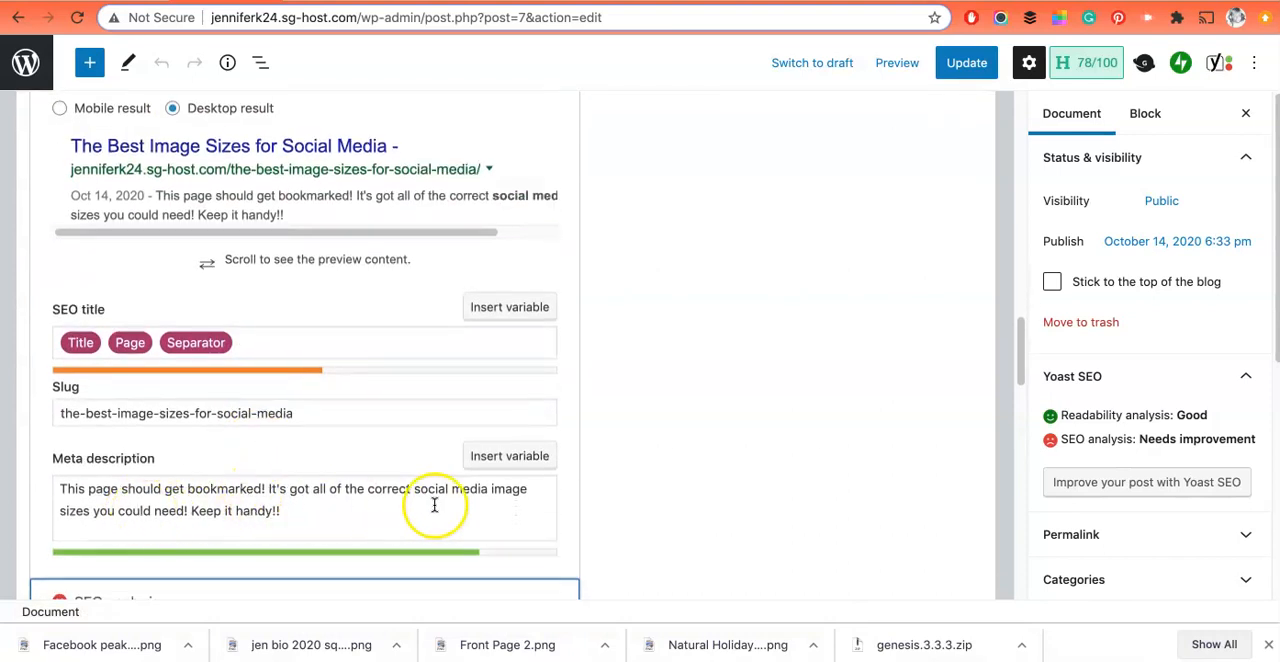
{"action": "scroll", "coordinate": [389, 445], "scroll_direction": "up", "scroll_amount": 1}
{"action": "scroll", "coordinate": [197, 211], "scroll_direction": "up", "scroll_amount": 5}
{"action": "left_click", "coordinate": [172, 148]}
{"action": "key", "text": "BackSpace"}
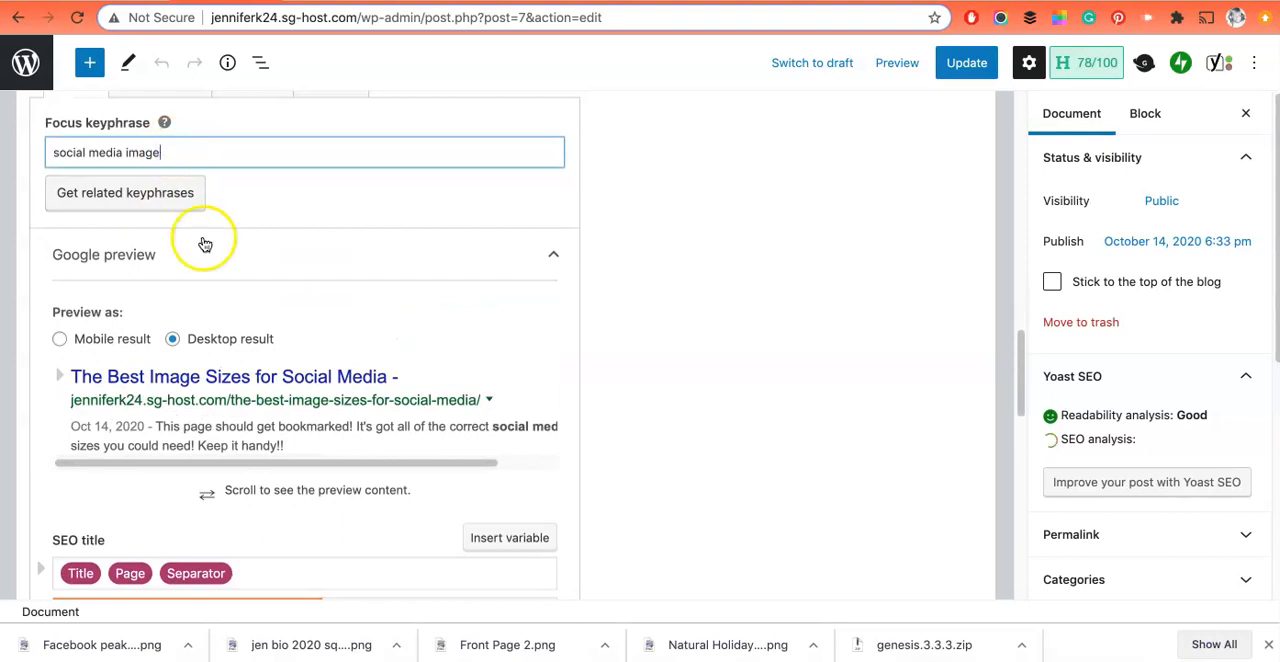
Step: Check the meta description length advice in the SEO analysis and append "More social media images" to the meta description
{"action": "scroll", "coordinate": [214, 417], "scroll_direction": "down", "scroll_amount": 8}
{"action": "left_click", "coordinate": [217, 380]}
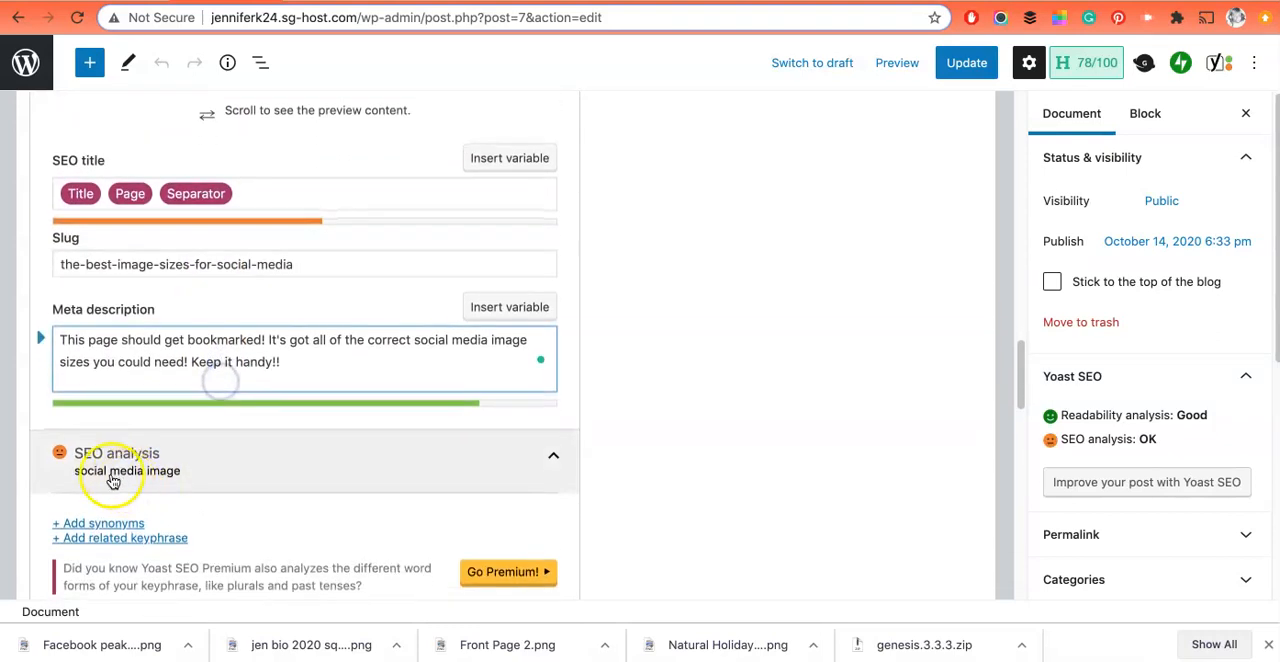
{"action": "scroll", "coordinate": [77, 449], "scroll_direction": "down", "scroll_amount": 9}
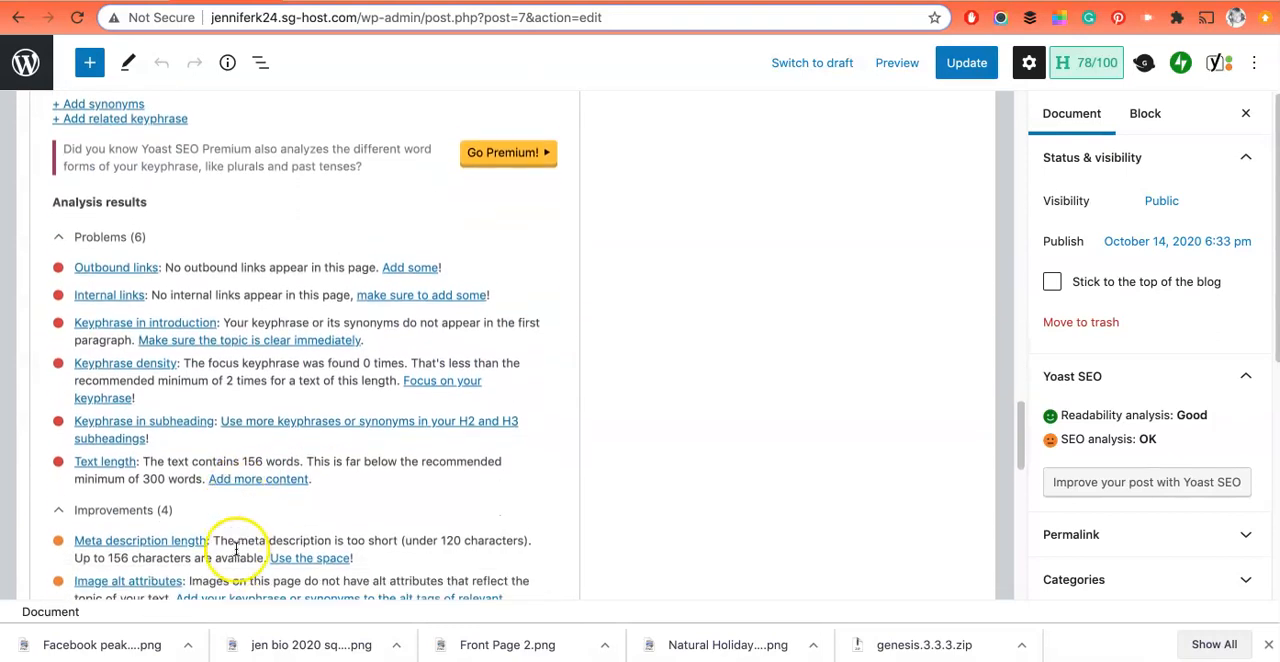
{"action": "scroll", "coordinate": [236, 548], "scroll_direction": "down", "scroll_amount": 1}
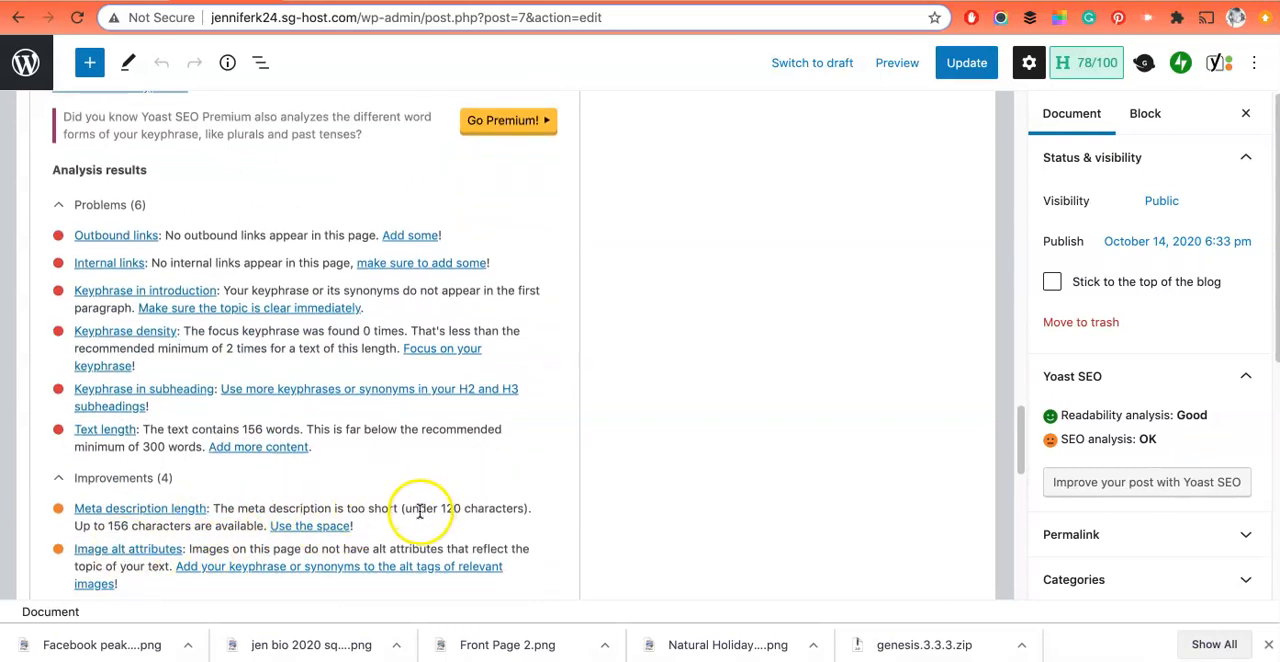
{"action": "scroll", "coordinate": [191, 400], "scroll_direction": "up", "scroll_amount": 6}
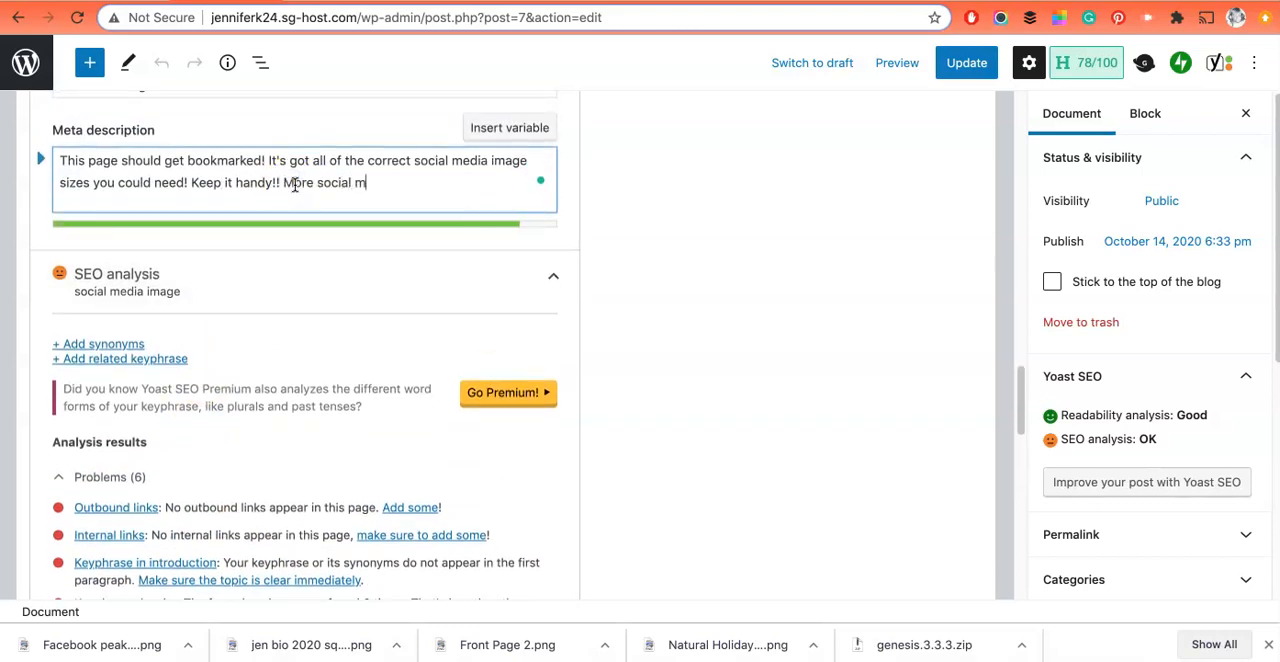
{"action": "type", "text": "es"}
{"action": "key", "text": "BackSpace"}
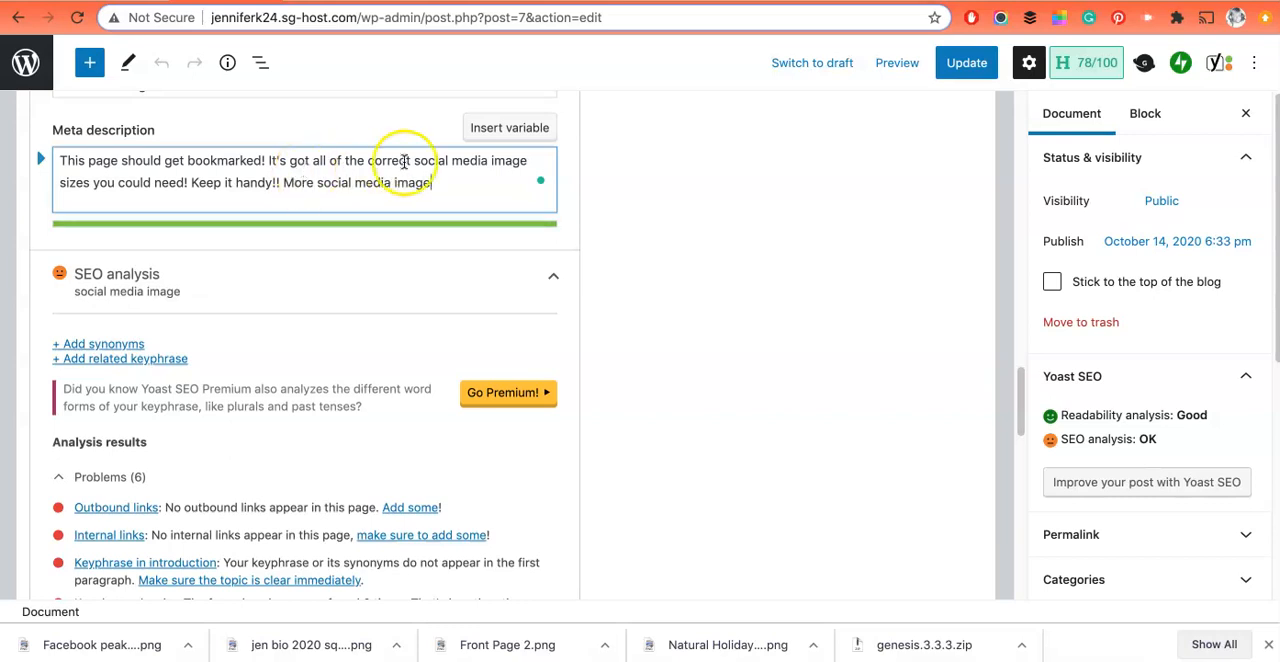
{"action": "type", "text": "s"}
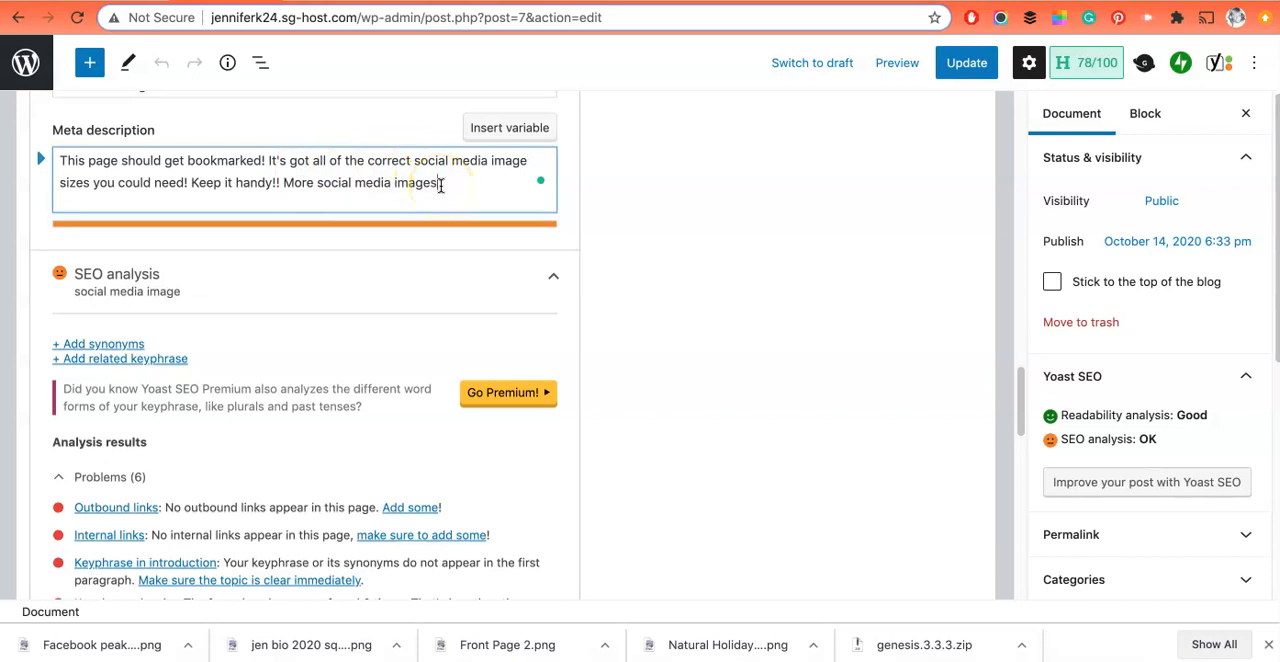
Step: Examine the updated SEO analysis results and the Google preview, and return to the end of the post's body text
{"action": "scroll", "coordinate": [490, 290], "scroll_direction": "down", "scroll_amount": 10}
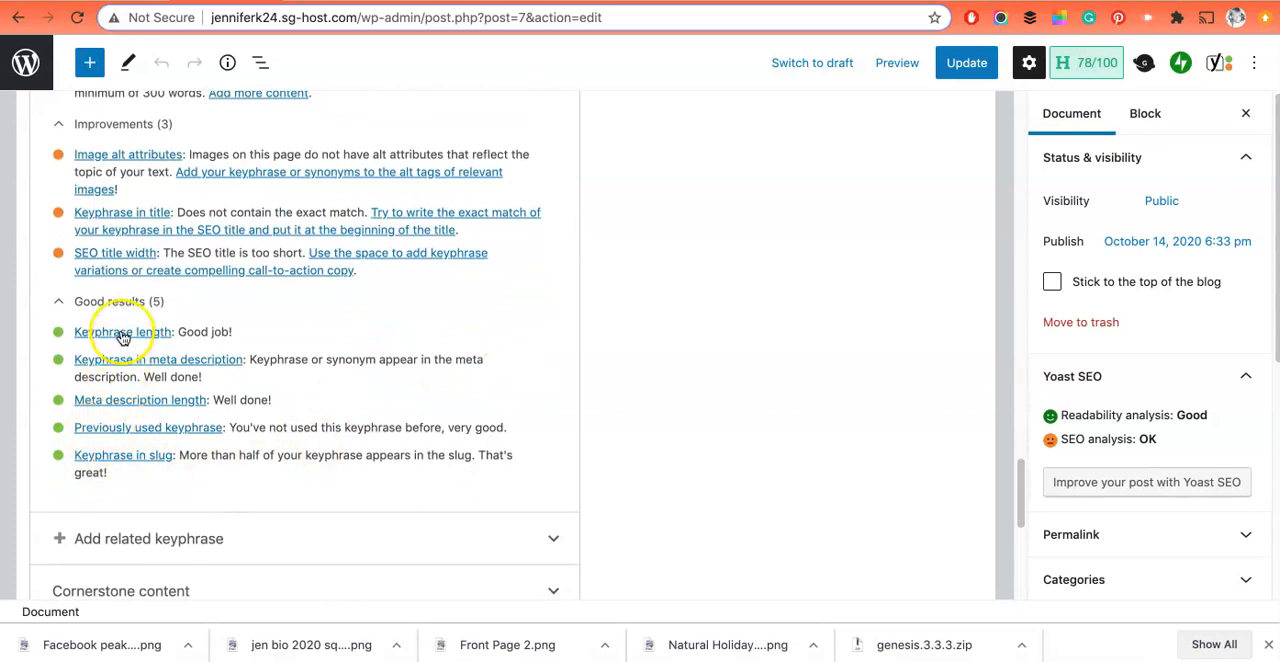
{"action": "scroll", "coordinate": [125, 400], "scroll_direction": "up", "scroll_amount": 2}
{"action": "scroll", "coordinate": [128, 380], "scroll_direction": "up", "scroll_amount": 2}
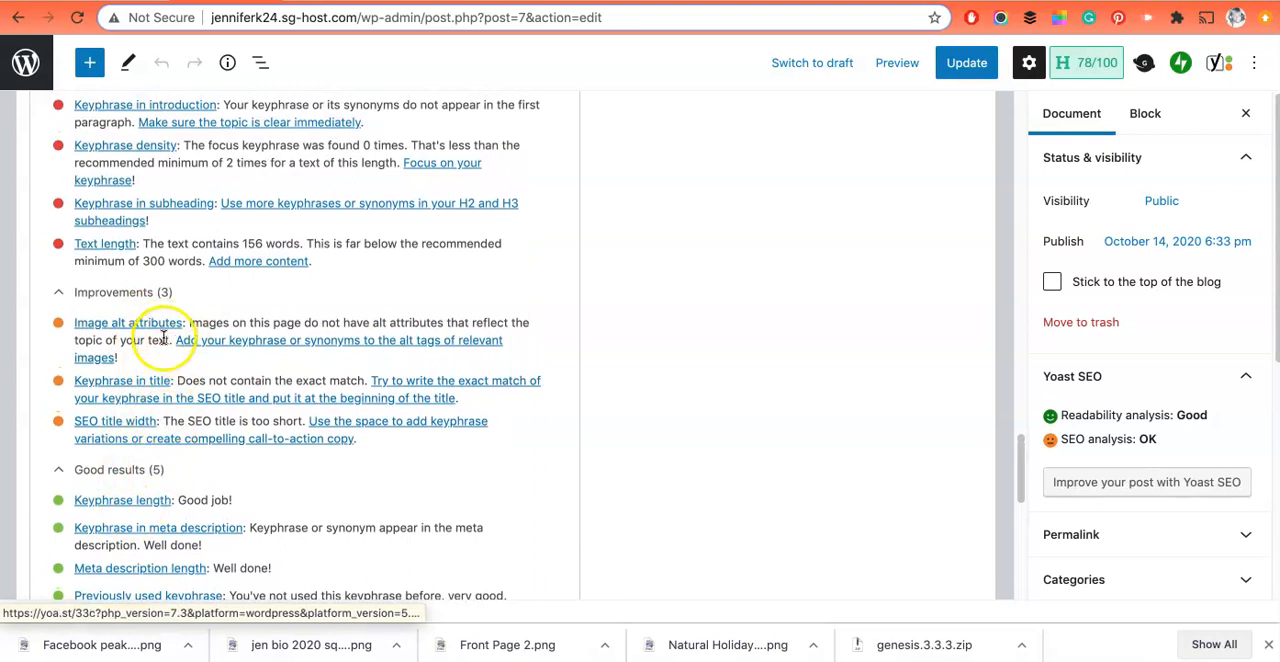
{"action": "scroll", "coordinate": [160, 300], "scroll_direction": "up", "scroll_amount": 4}
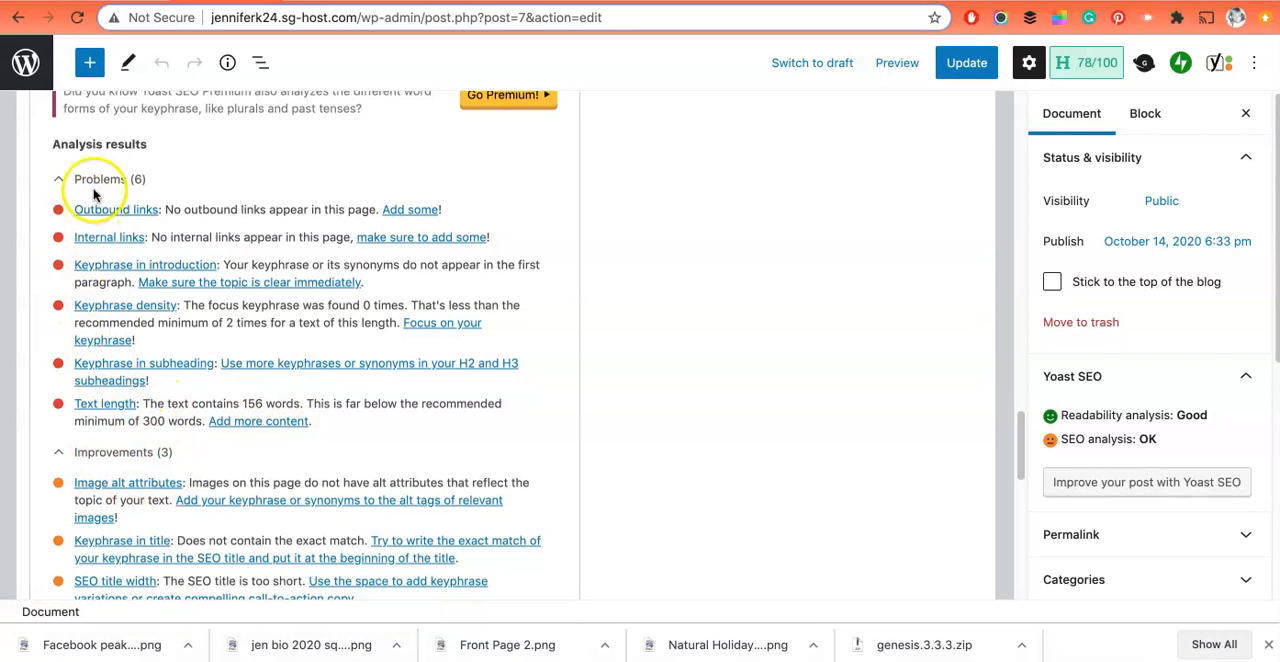
{"action": "scroll", "coordinate": [176, 540], "scroll_direction": "up", "scroll_amount": 5}
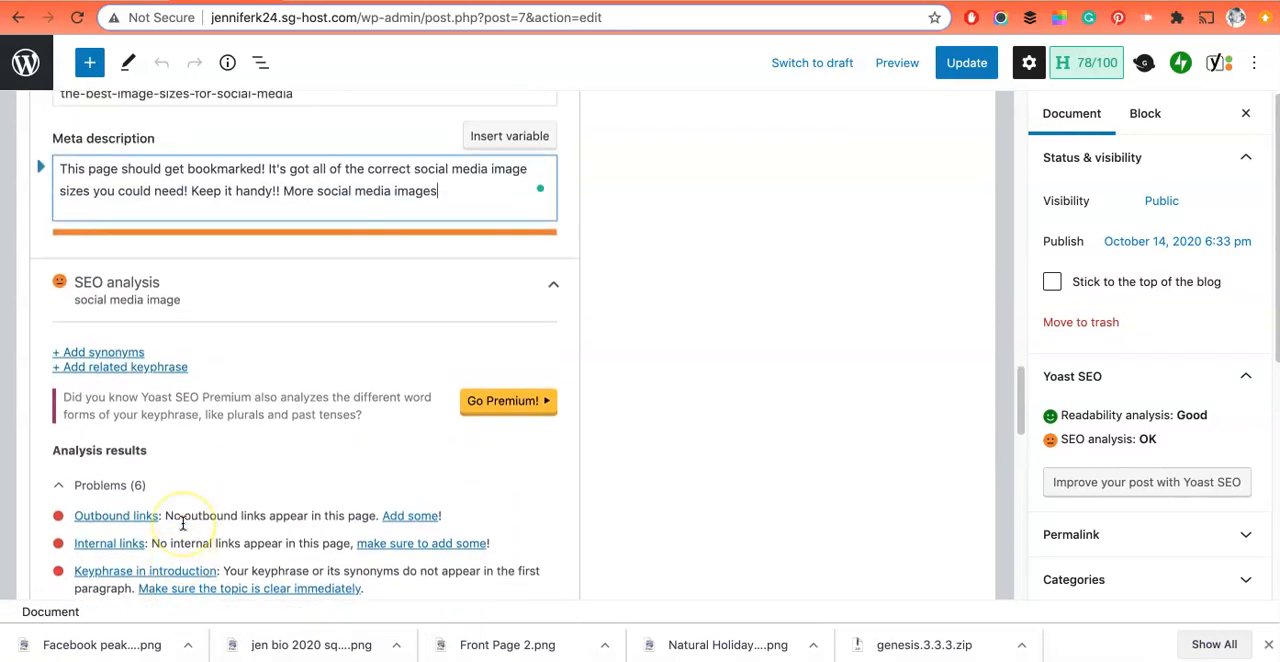
{"action": "scroll", "coordinate": [183, 525], "scroll_direction": "down", "scroll_amount": 2}
{"action": "scroll", "coordinate": [183, 525], "scroll_direction": "down", "scroll_amount": 2}
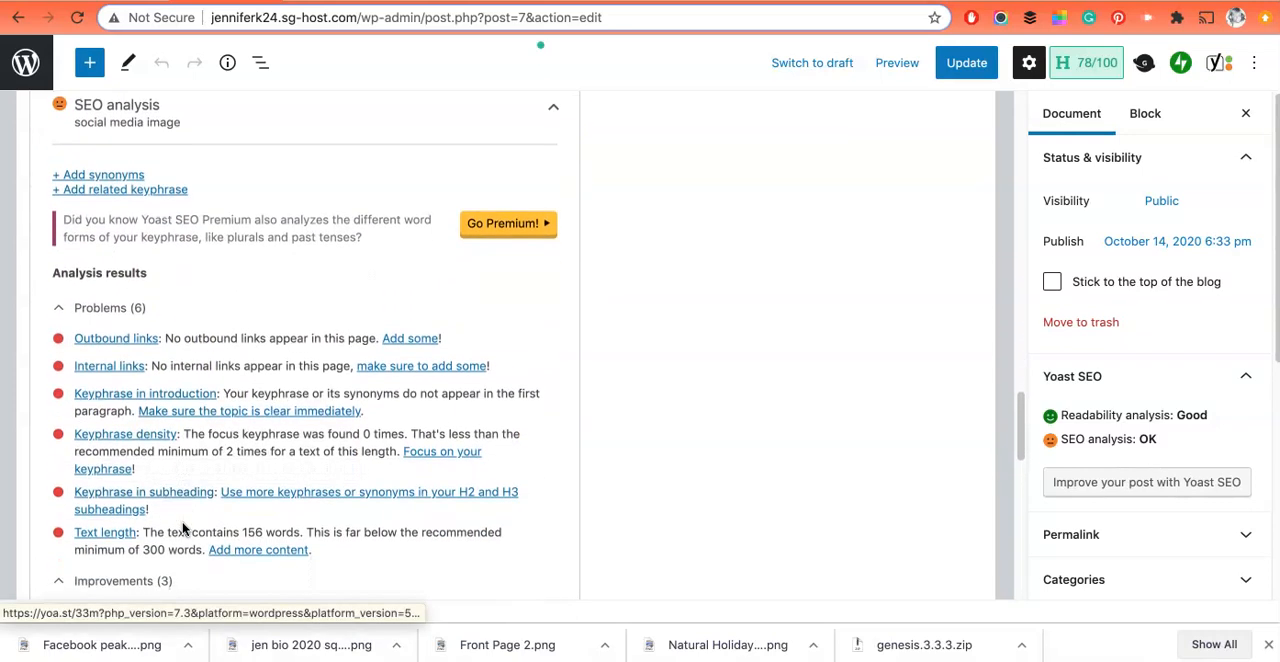
{"action": "scroll", "coordinate": [183, 527], "scroll_direction": "up", "scroll_amount": 4}
{"action": "scroll", "coordinate": [183, 525], "scroll_direction": "up", "scroll_amount": 5}
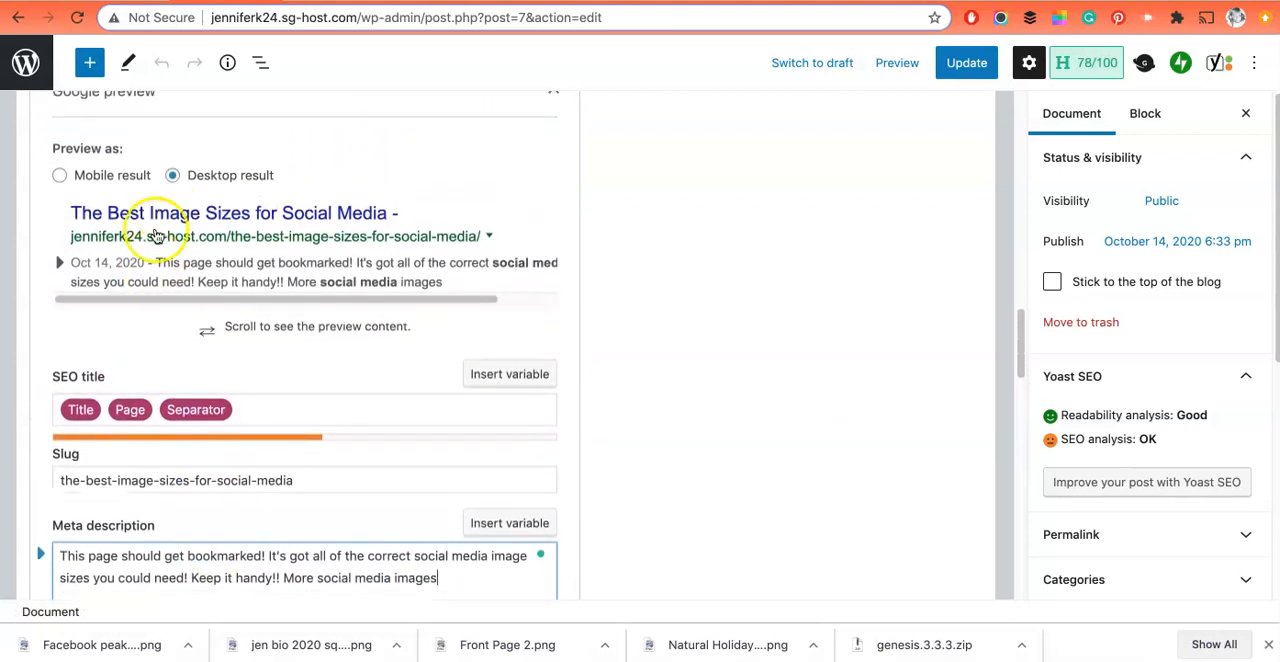
{"action": "scroll", "coordinate": [94, 172], "scroll_direction": "up", "scroll_amount": 1}
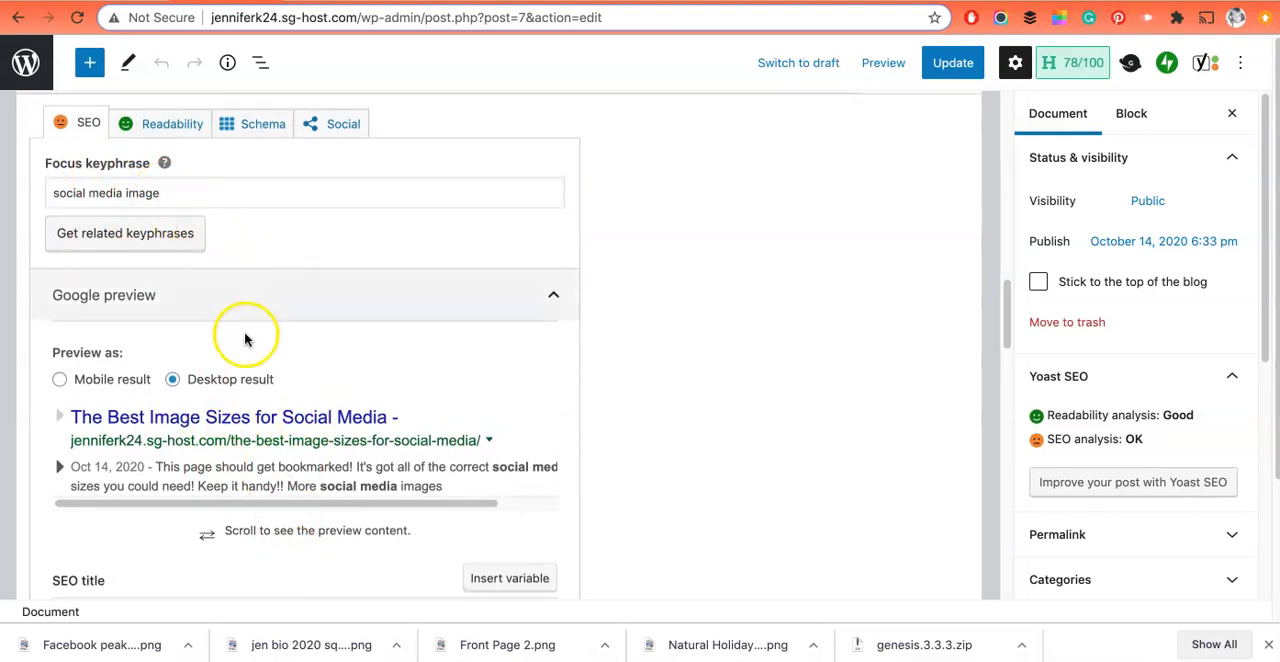
{"action": "scroll", "coordinate": [410, 270], "scroll_direction": "up", "scroll_amount": 3}
{"action": "scroll", "coordinate": [372, 249], "scroll_direction": "up", "scroll_amount": 10}
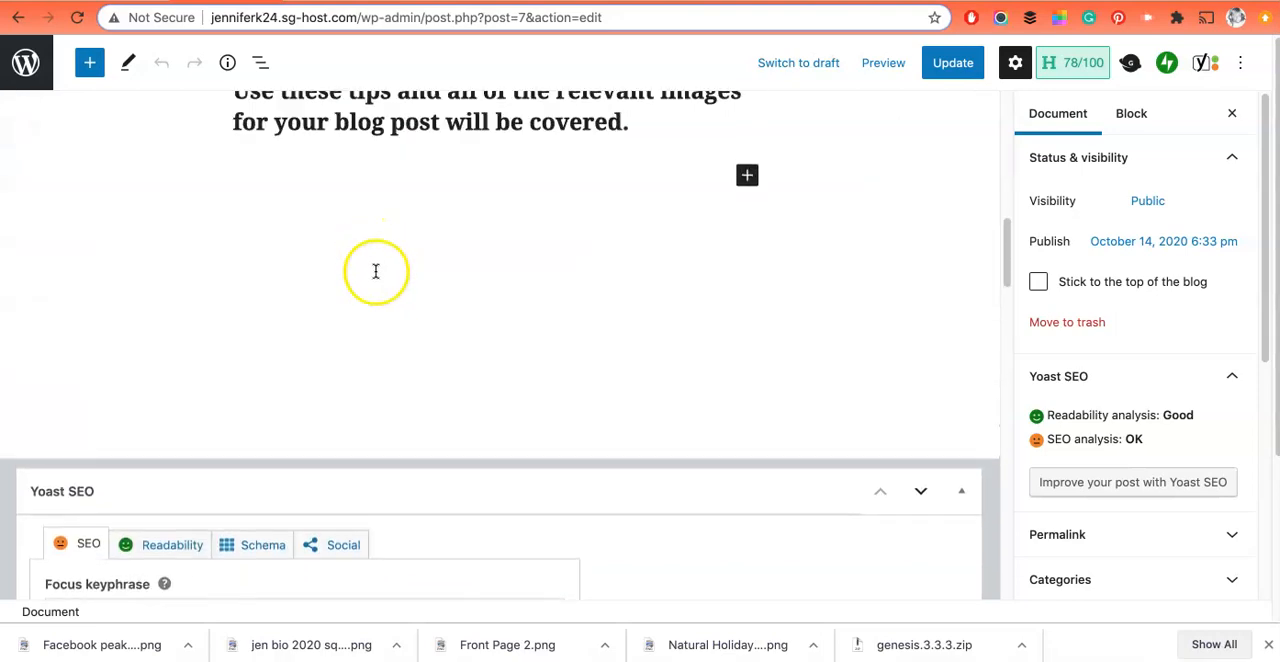